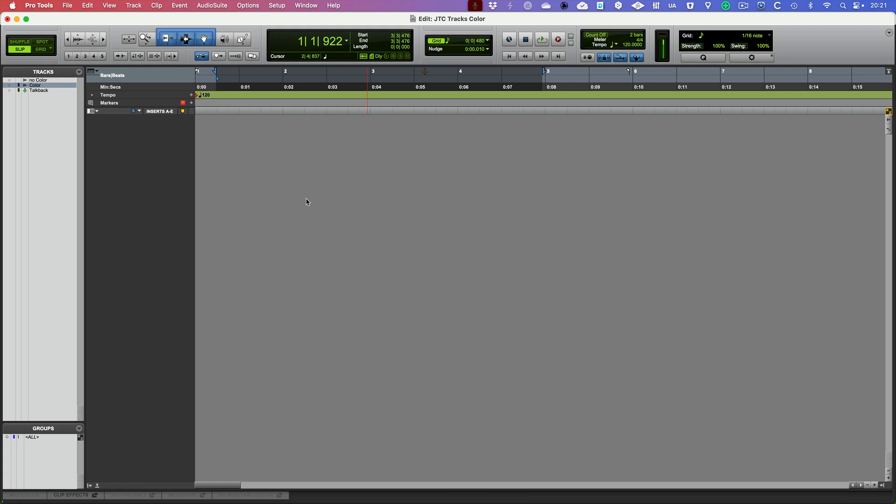
# Step: Show the hidden no Color track and examine its clip and channel strip in the Edit and Mix windows
pyautogui.click(10, 80)
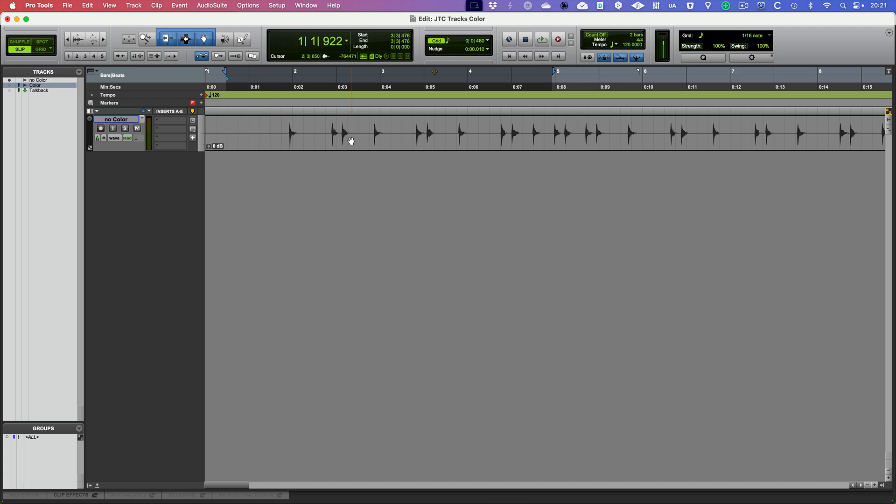
pyautogui.click(127, 121)
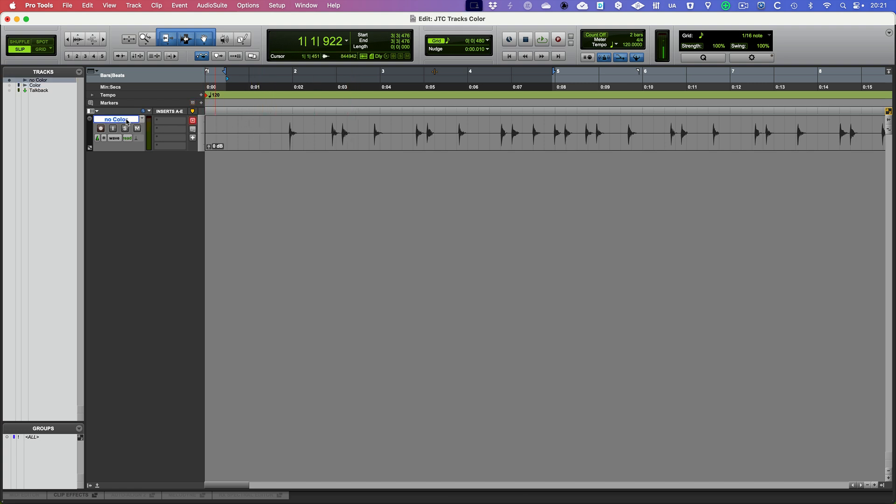
pyautogui.click(295, 143)
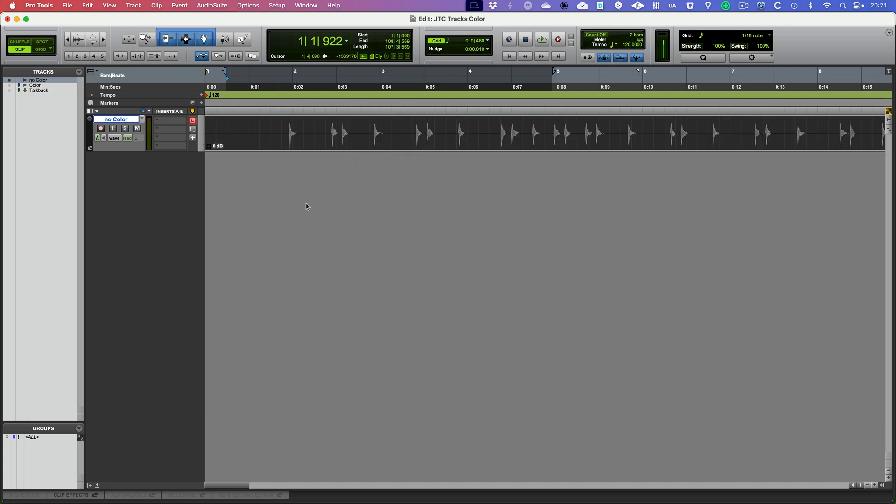
pyautogui.press('super+equal')
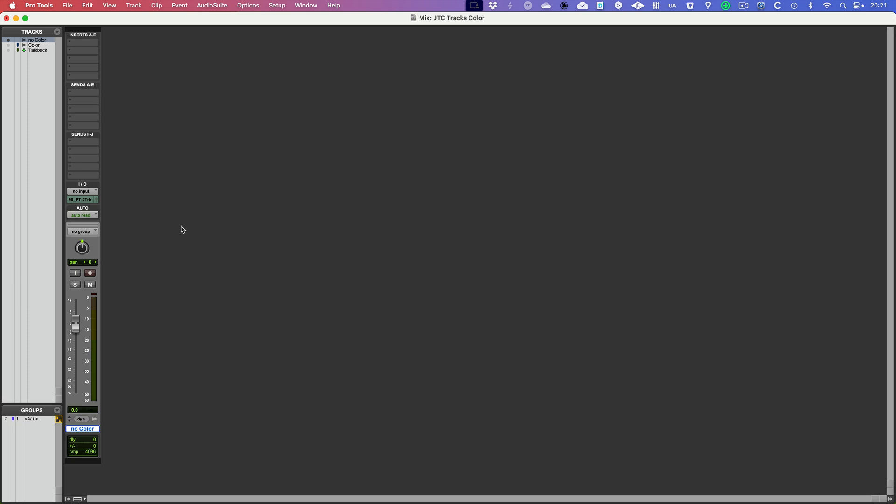
pyautogui.press('super+equal')
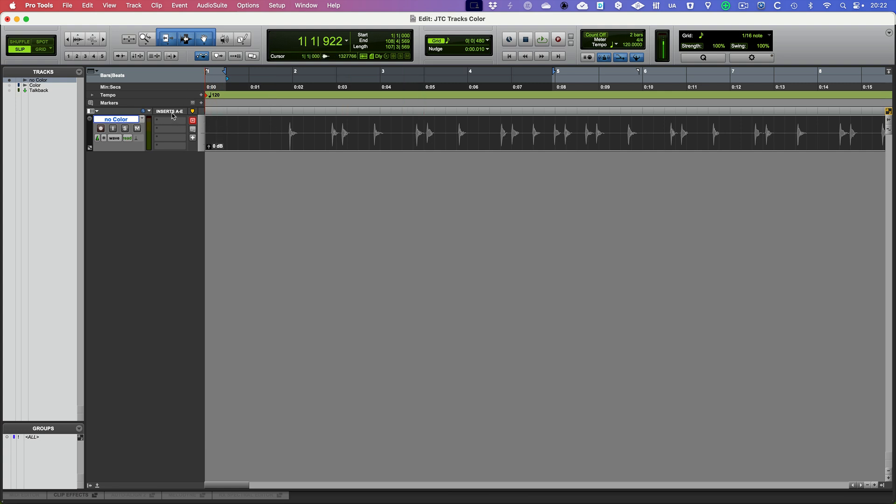
# Step: Display the I/O column in the Edit window, adjust the no Color track's volume, and hide the column again
pyautogui.click(174, 116)
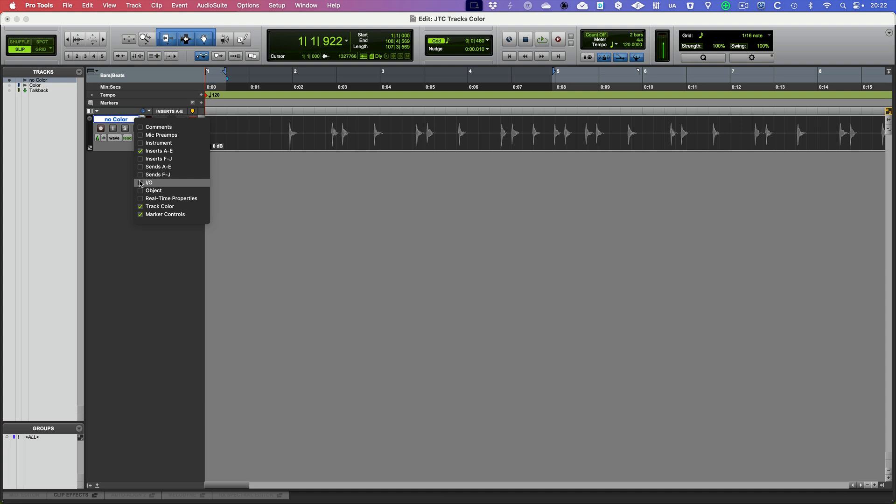
pyautogui.click(140, 182)
pyautogui.click(259, 186)
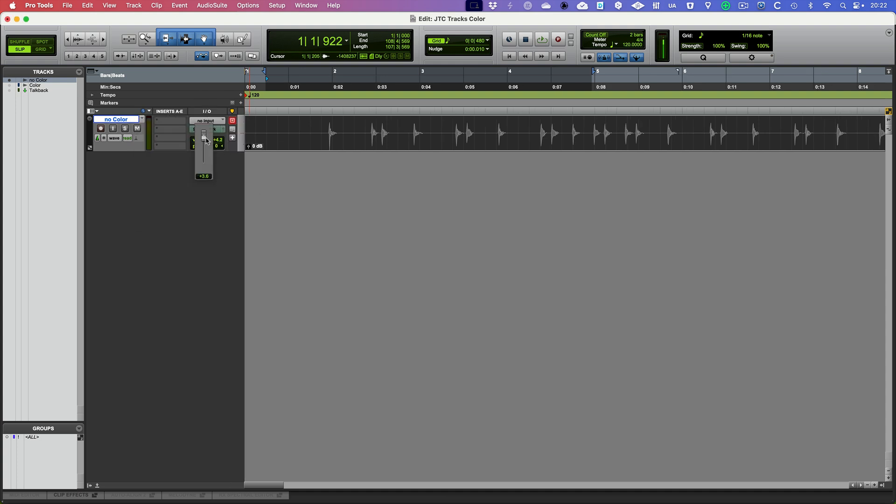
pyautogui.rightClick(203, 114)
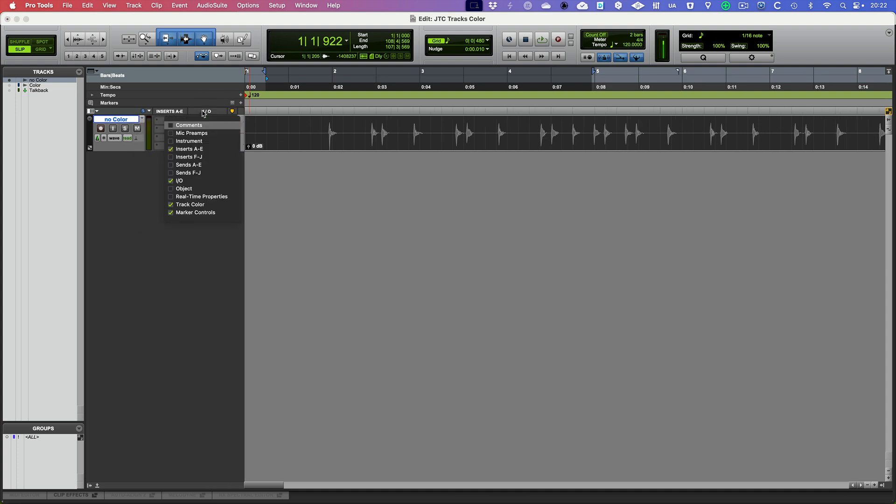
pyautogui.click(180, 181)
pyautogui.click(293, 187)
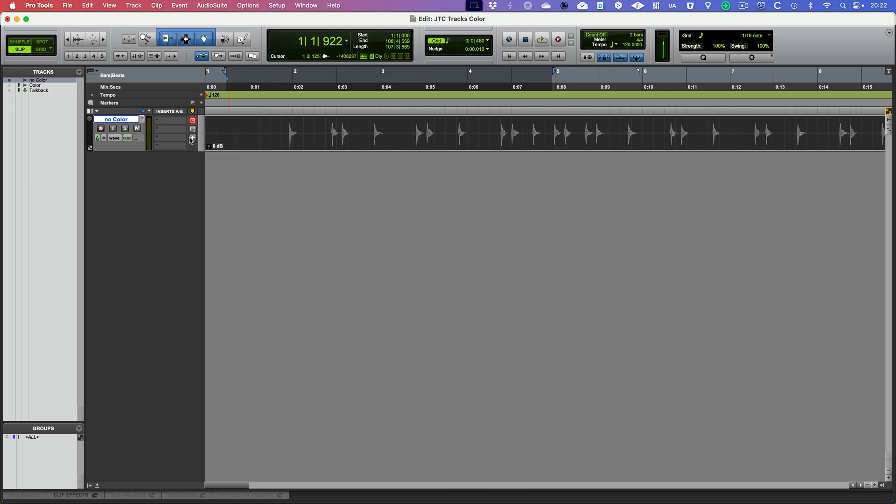
# Step: Show the hidden Color track and compare its clip and channel strip with the no Color track in the Edit and Mix windows
pyautogui.click(9, 85)
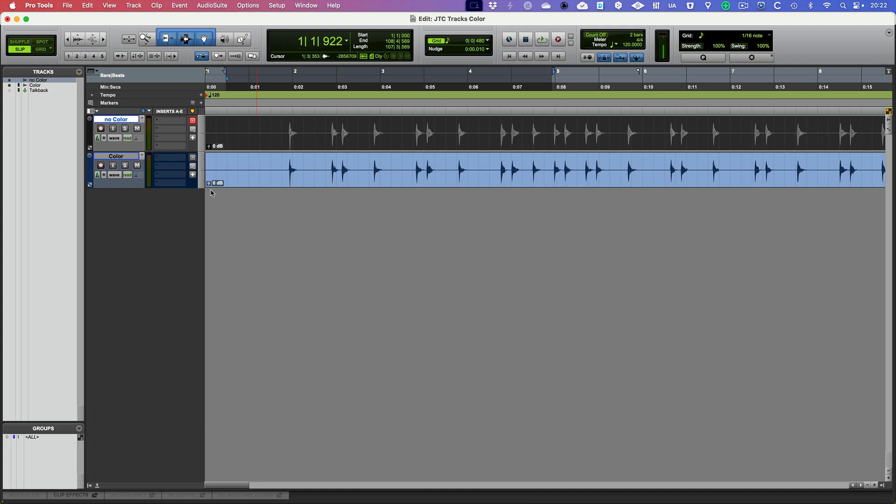
pyautogui.click(324, 182)
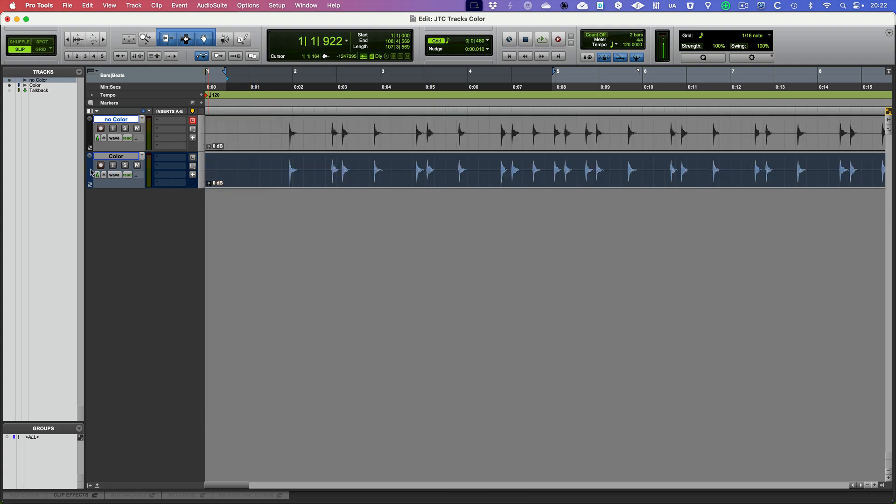
pyautogui.click(92, 173)
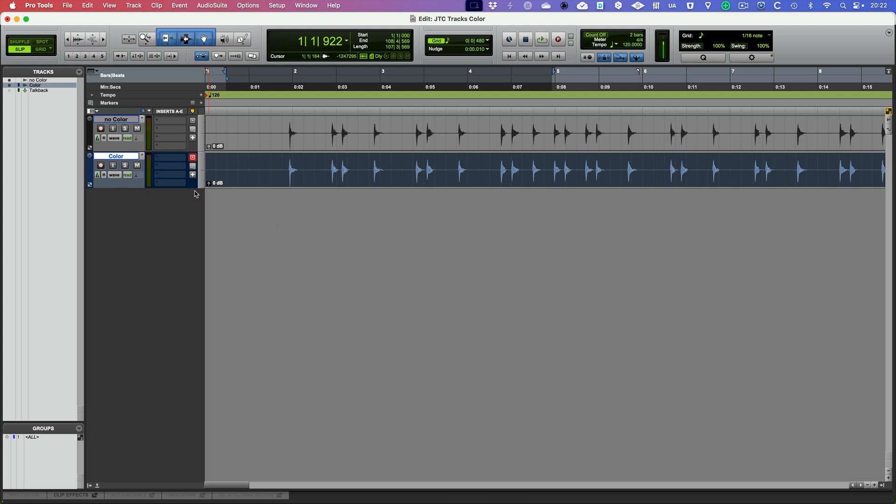
pyautogui.press('super+equal')
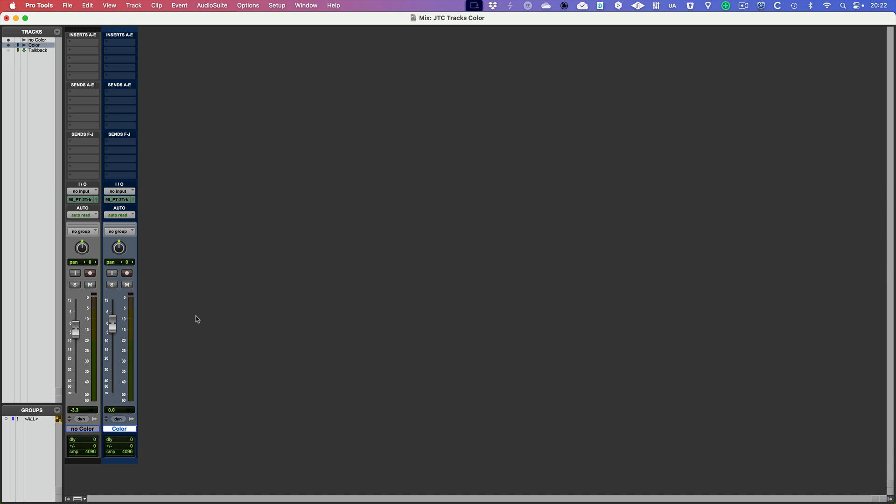
pyautogui.press('super+equal')
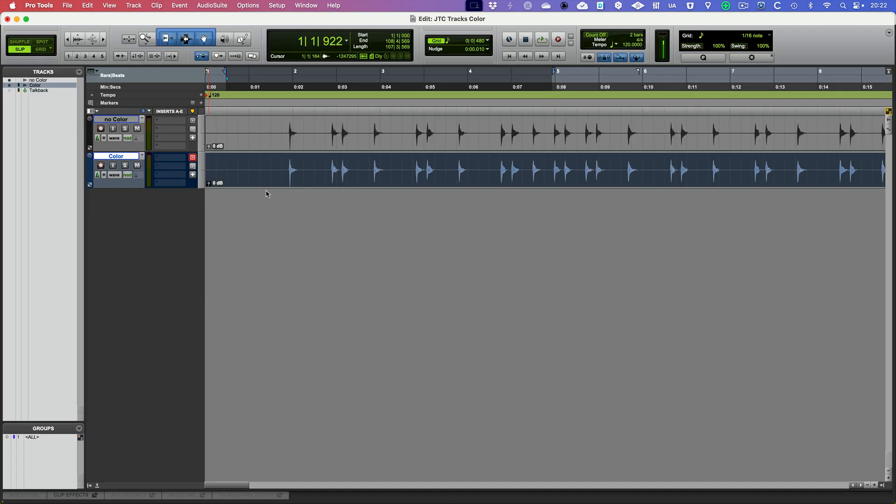
pyautogui.click(294, 163)
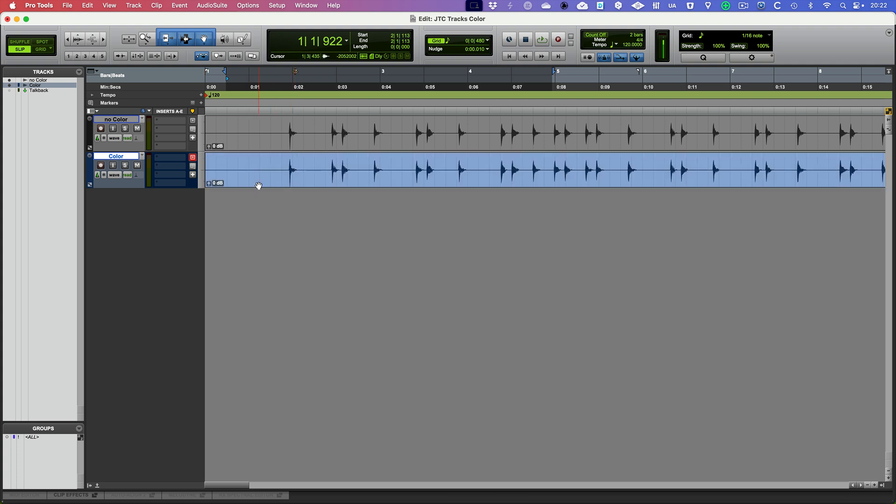
pyautogui.click(259, 186)
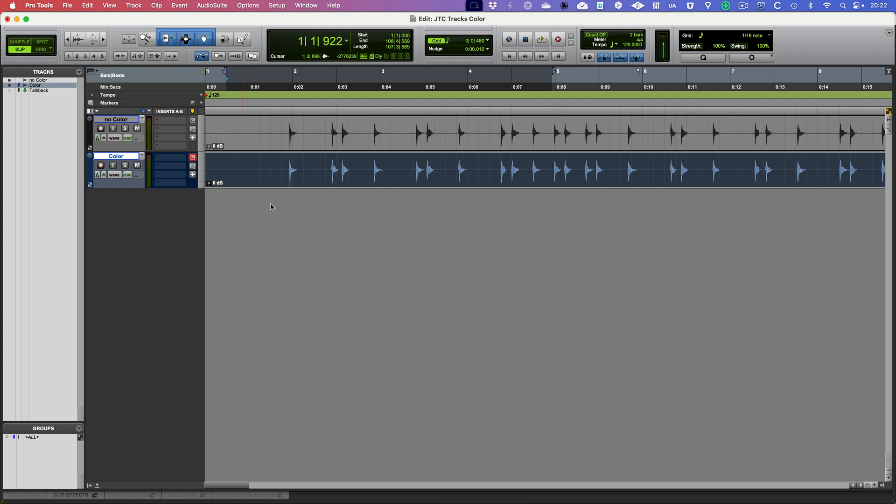
# Step: Create one mono audio track and one instrument track below the Color track
pyautogui.press('super+shift+n')
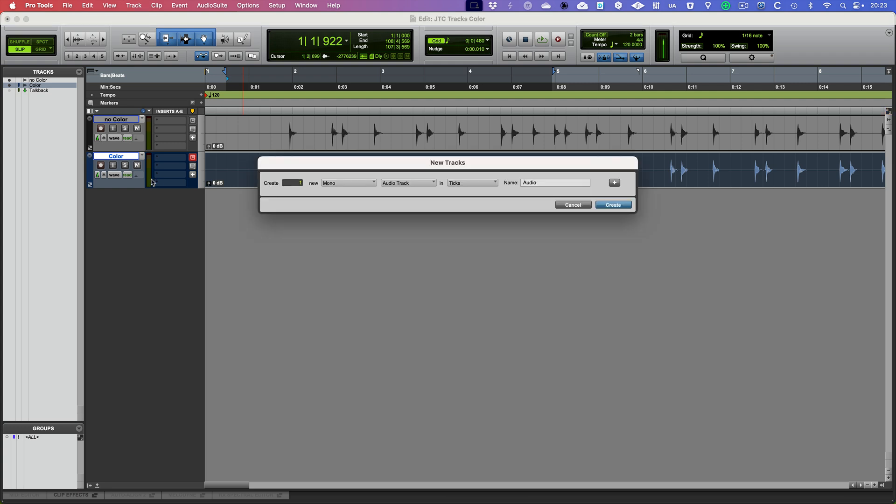
pyautogui.press('Return')
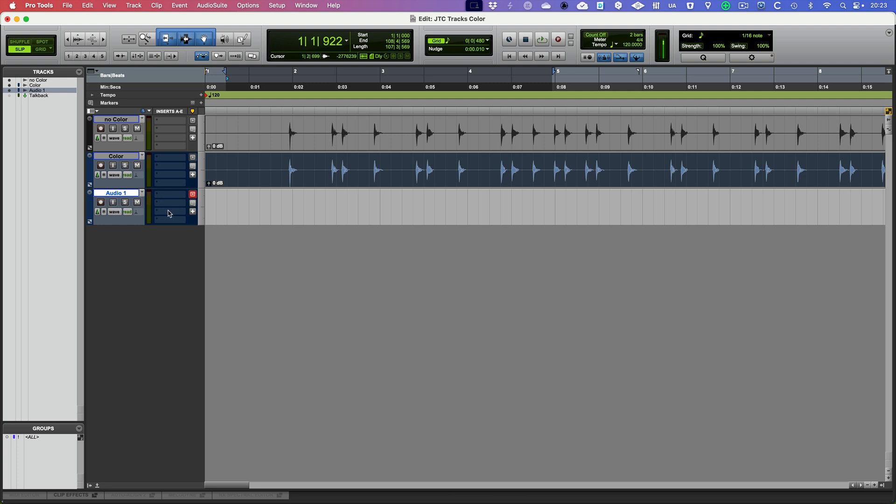
pyautogui.press('super+shift+n')
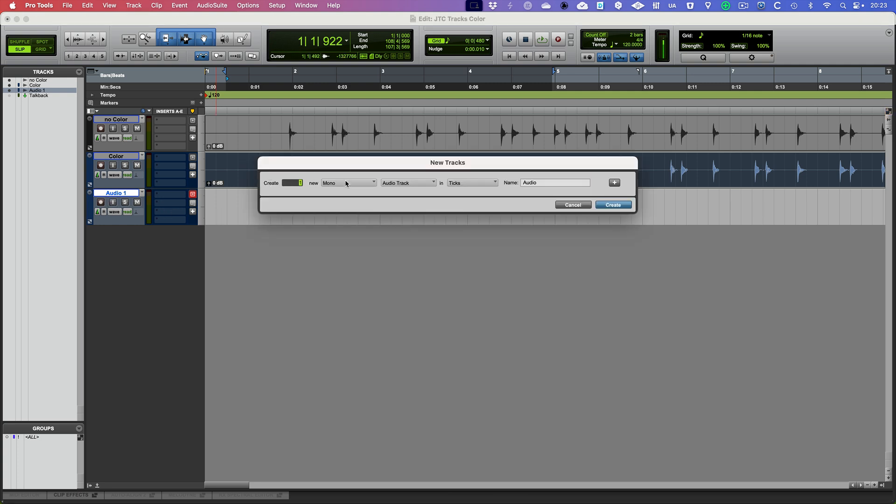
pyautogui.click(409, 183)
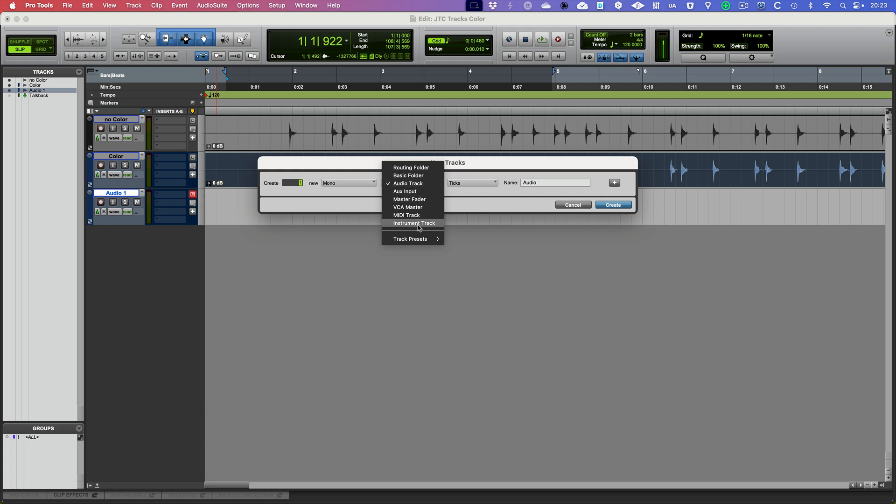
pyautogui.click(417, 223)
pyautogui.click(611, 206)
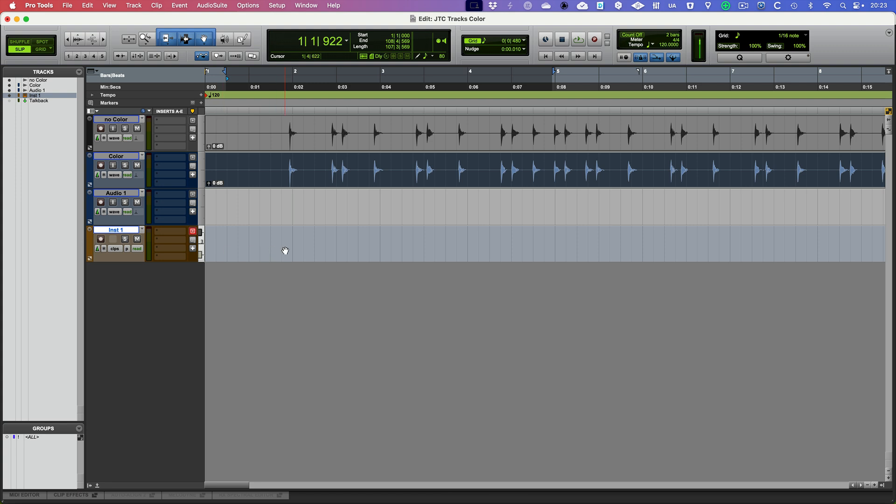
# Step: Open the Color Palette window, review the available UI themes, and close the window
pyautogui.click(307, 170)
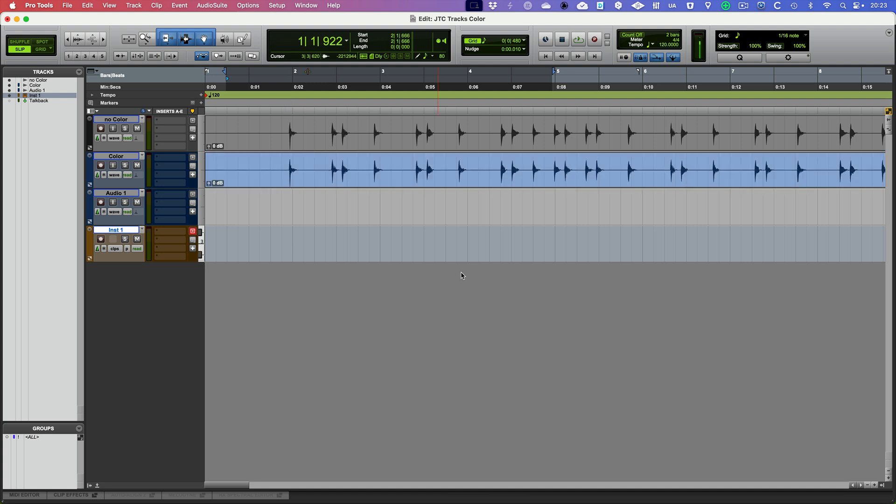
pyautogui.click(305, 5)
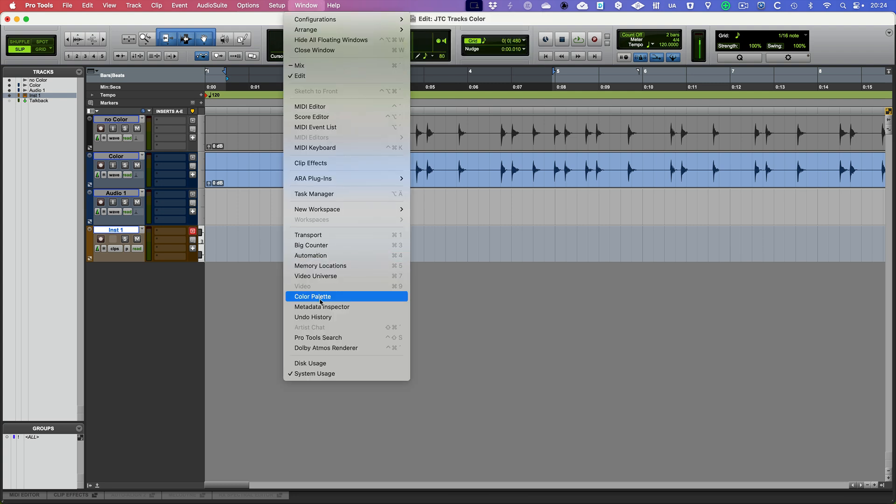
pyautogui.click(322, 297)
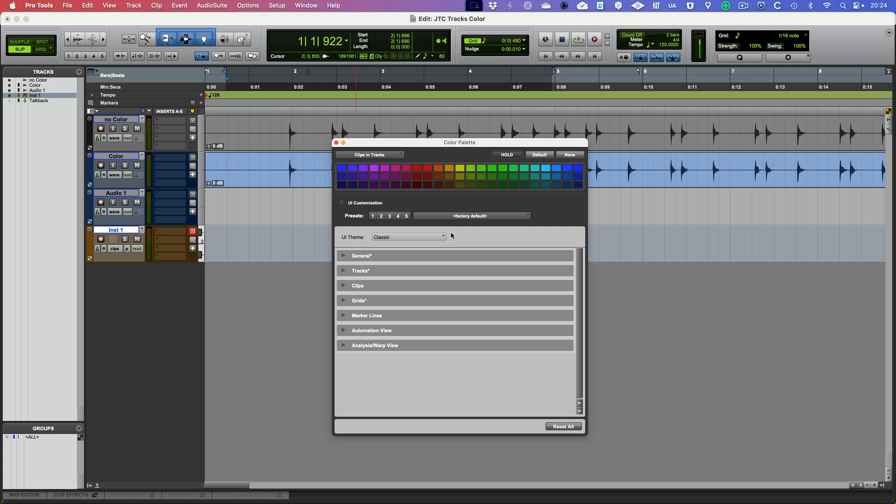
pyautogui.moveTo(457, 143); pyautogui.dragTo(511, 143)
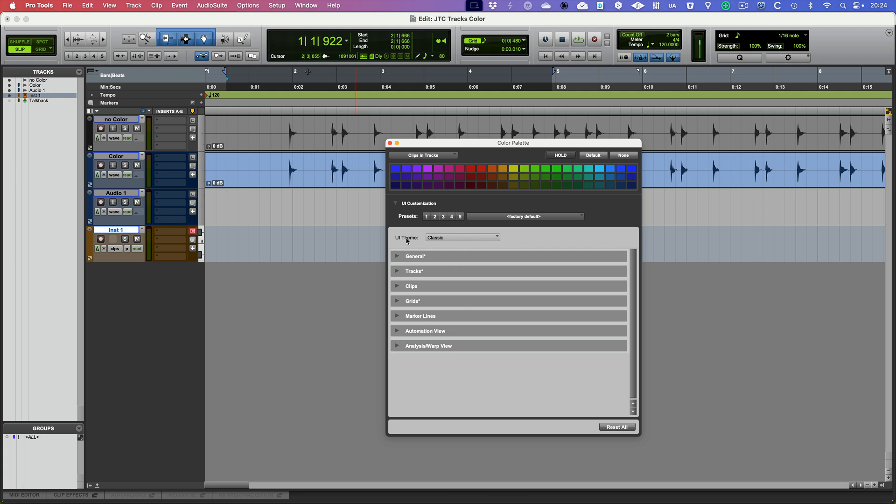
pyautogui.click(456, 241)
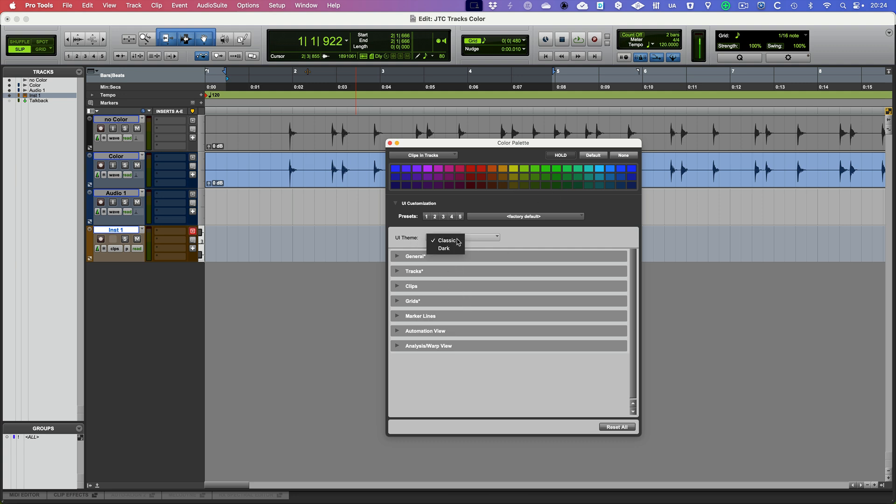
pyautogui.click(530, 242)
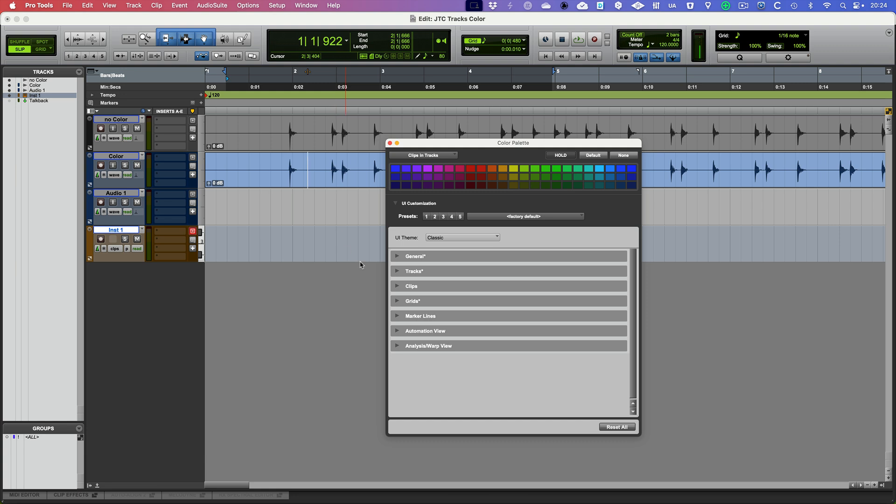
pyautogui.click(390, 142)
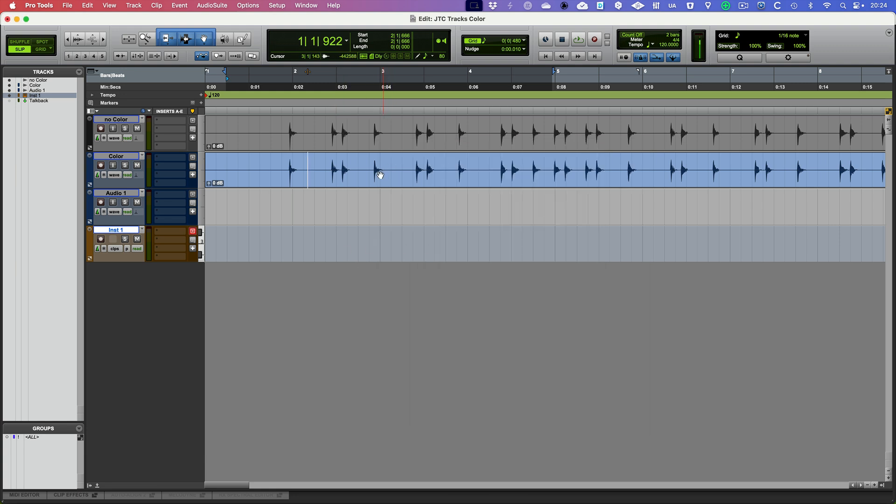
# Step: Review the default track and clip color coding in the Display preferences without changing them
pyautogui.click(50, 9)
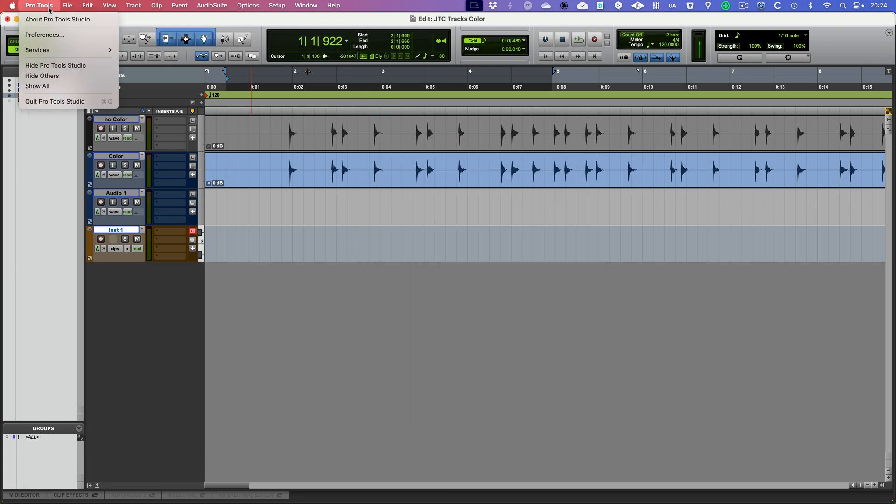
pyautogui.click(52, 35)
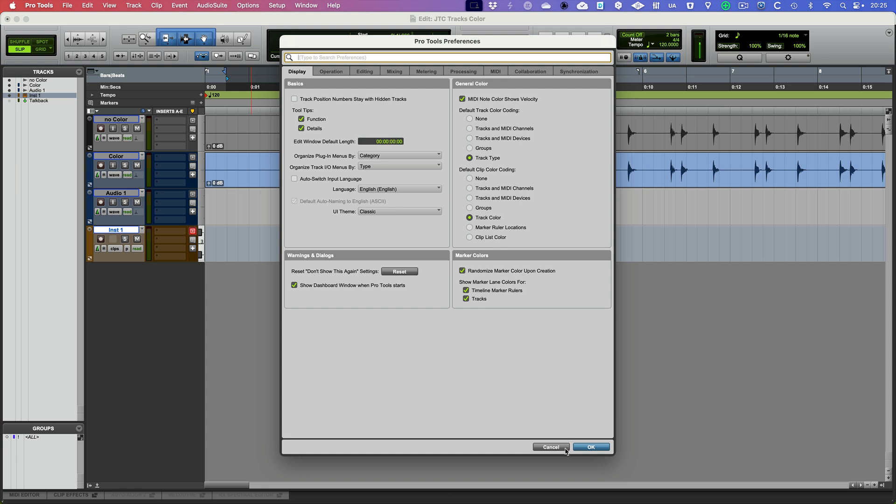
pyautogui.click(565, 447)
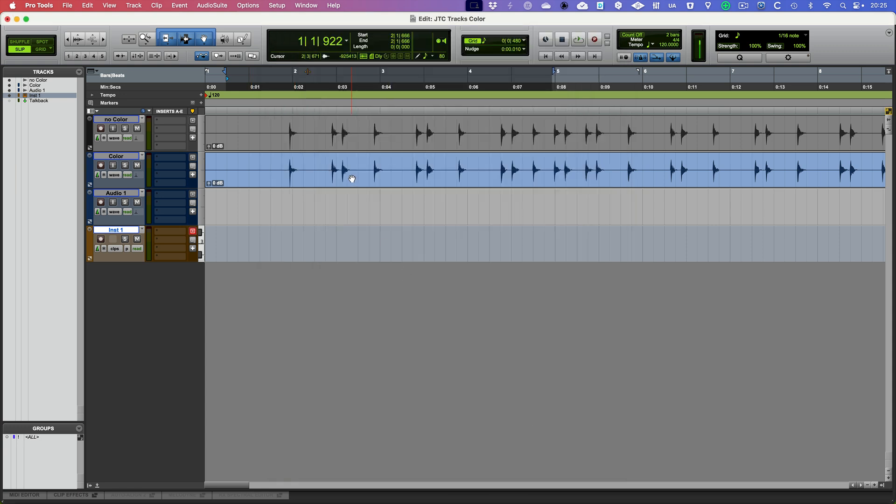
# Step: Change the Audio 1 track's color to bright green in the Color Palette
pyautogui.click(352, 179)
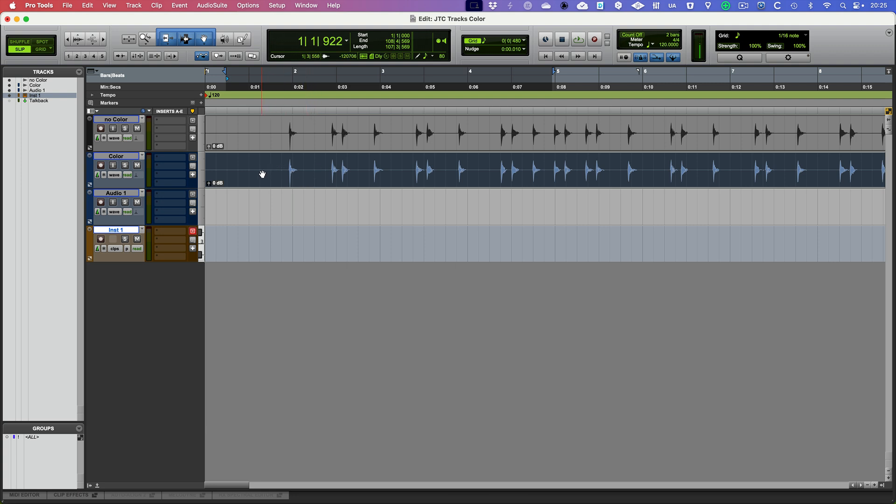
pyautogui.click(92, 205)
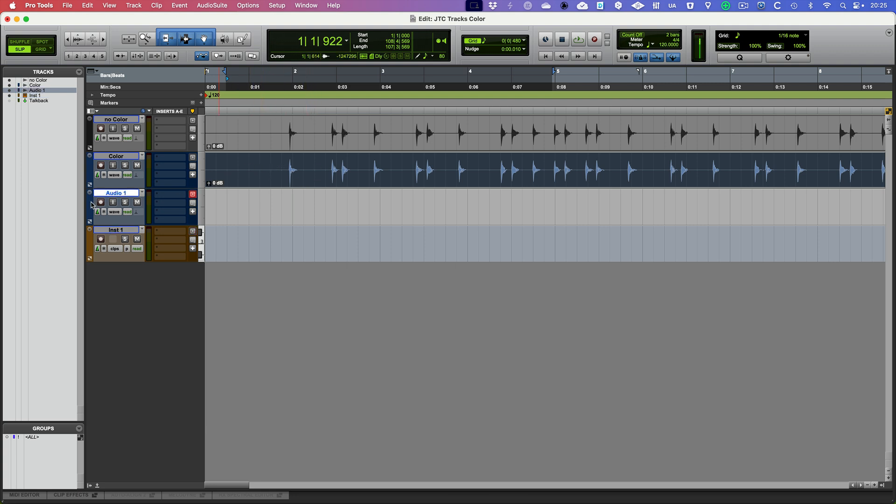
pyautogui.doubleClick(92, 205)
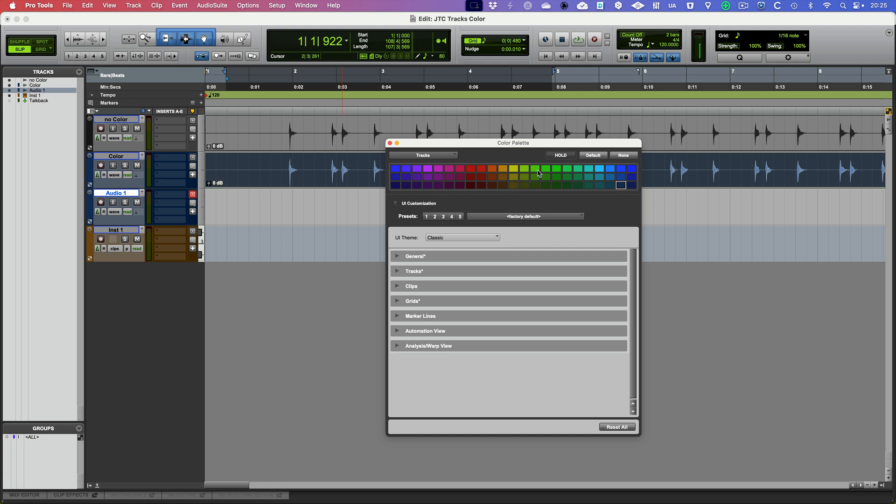
pyautogui.click(537, 170)
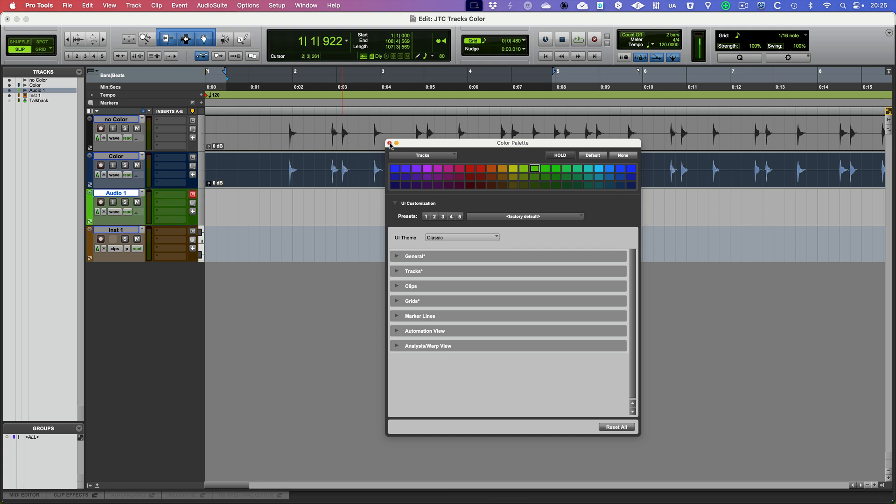
# Step: Close the Color Palette and copy the clip from the Color track down to the Audio 1 track
pyautogui.click(390, 143)
pyautogui.click(356, 179)
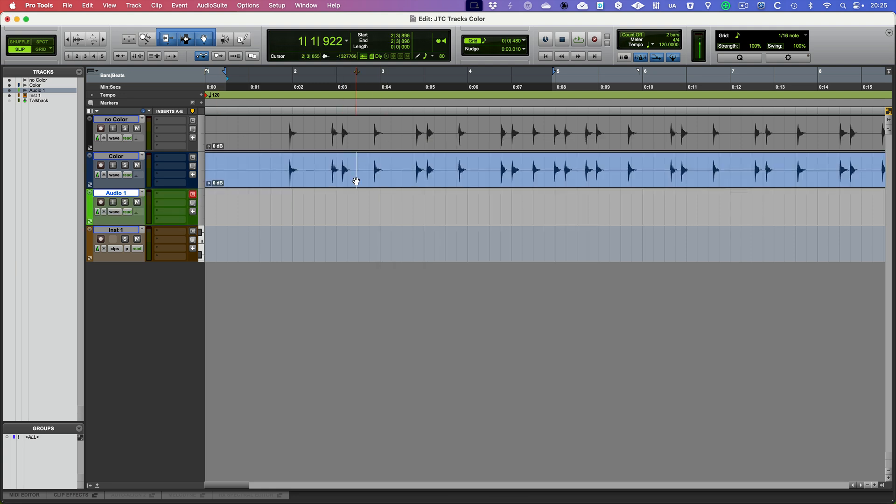
pyautogui.click(356, 180)
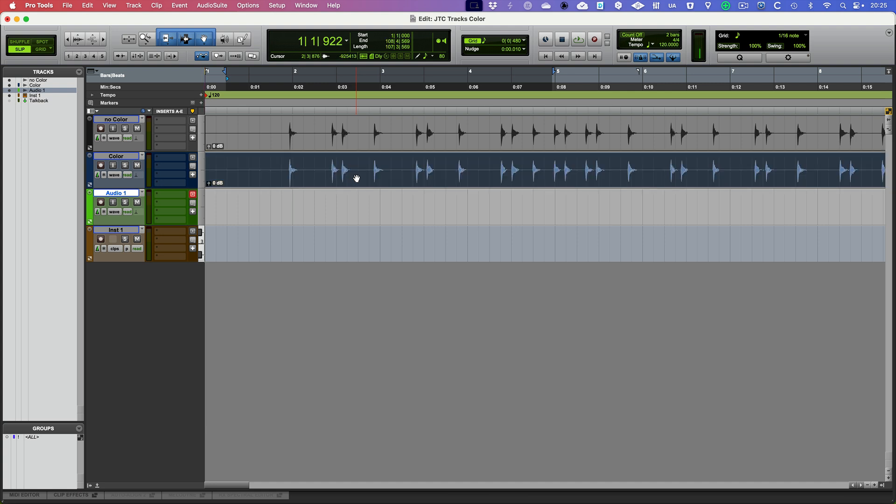
pyautogui.moveTo(356, 179); pyautogui.dragTo(355, 200)
pyautogui.click(356, 200)
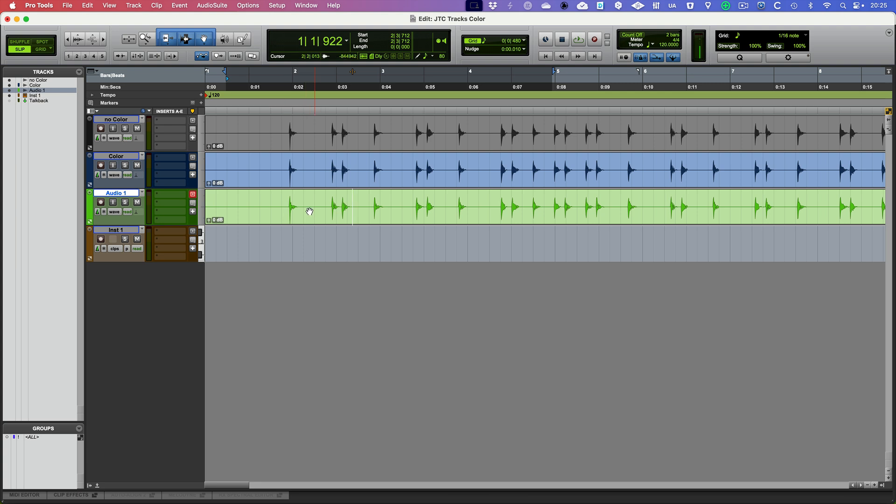
# Step: Zoom in on the clips and highlight the first hit on Audio 1 to compare its waveform contrast with the selection
pyautogui.click(308, 205)
pyautogui.press('t')
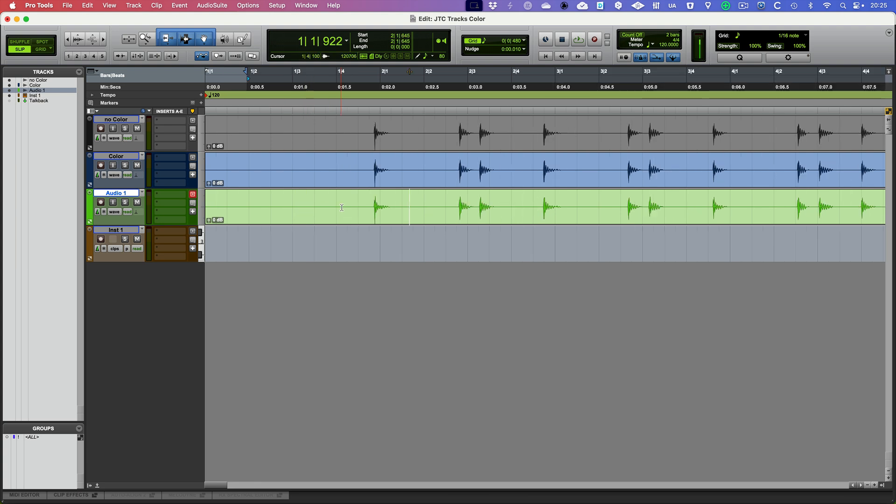
pyautogui.moveTo(368, 205); pyautogui.dragTo(396, 206)
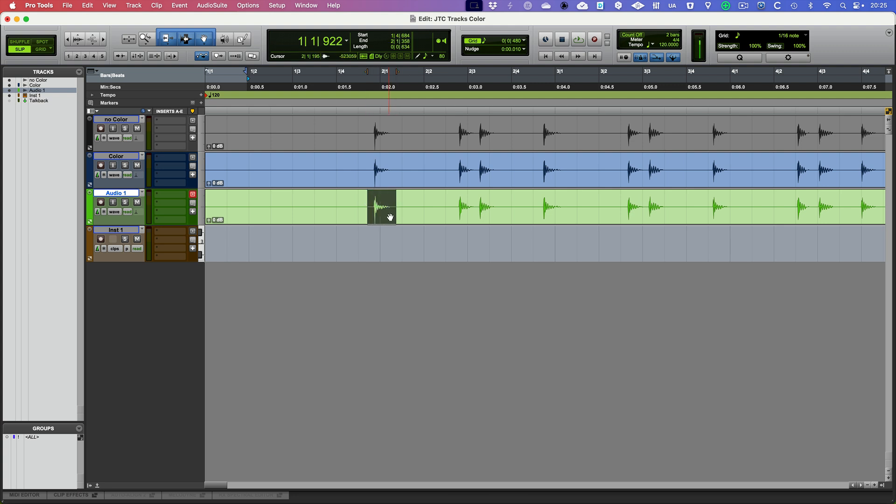
pyautogui.click(381, 211)
pyautogui.click(408, 204)
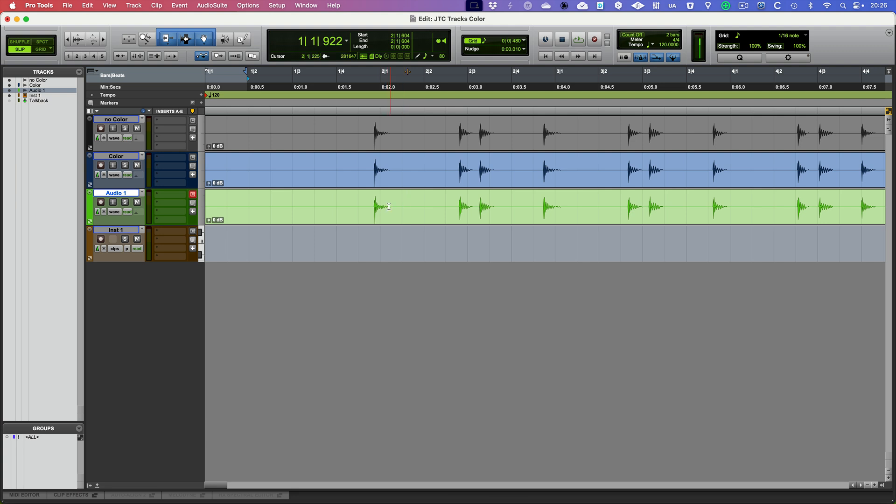
pyautogui.moveTo(369, 208); pyautogui.dragTo(400, 211)
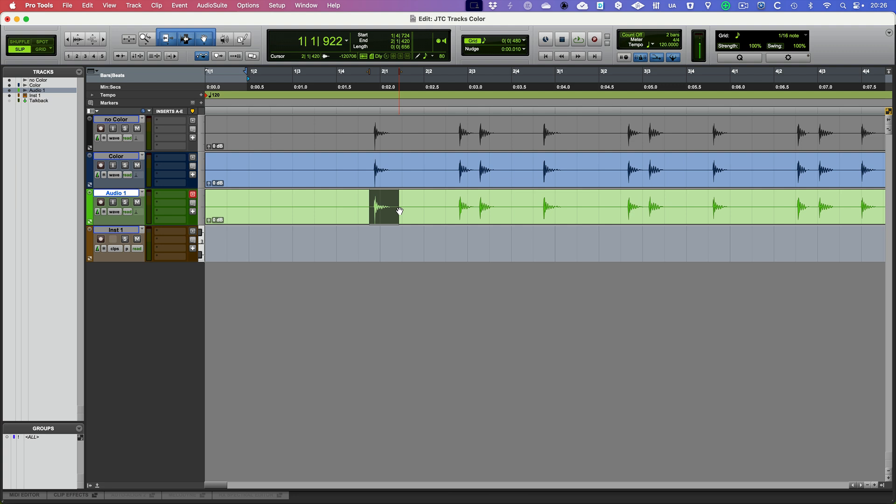
pyautogui.click(419, 207)
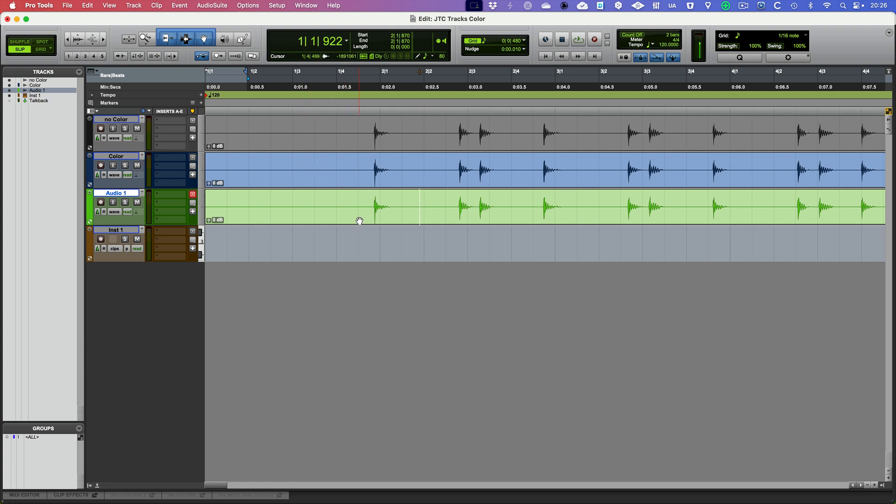
pyautogui.click(390, 169)
# Step: Switch to the Mix window and open the Tracks section of the Color Palette's UI customization
pyautogui.press('super+equal')
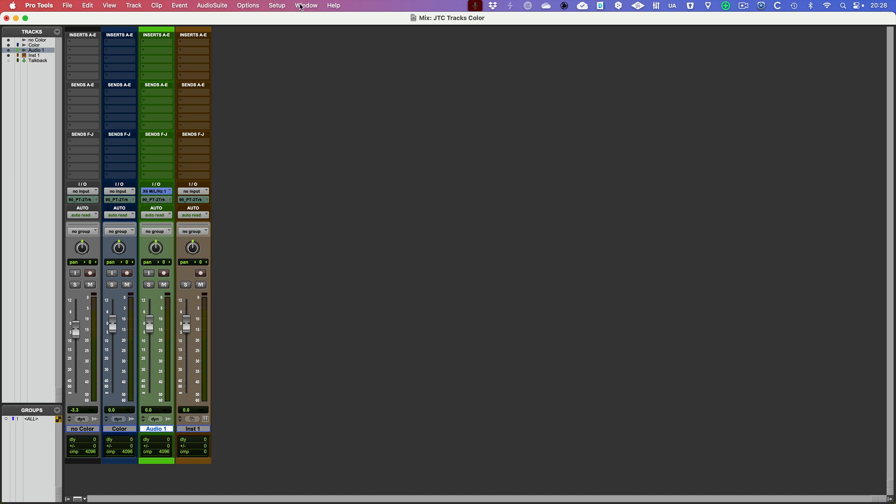
pyautogui.click(305, 6)
pyautogui.click(311, 297)
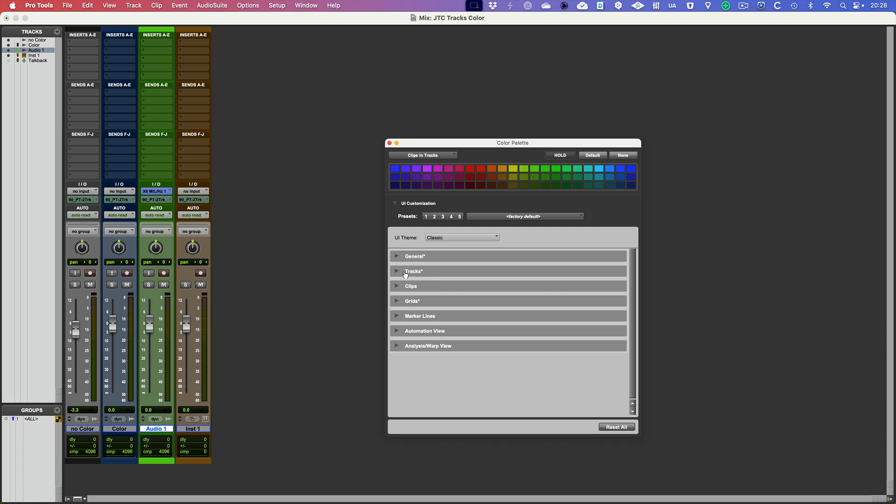
pyautogui.click(398, 272)
pyautogui.moveTo(490, 144); pyautogui.dragTo(511, 78)
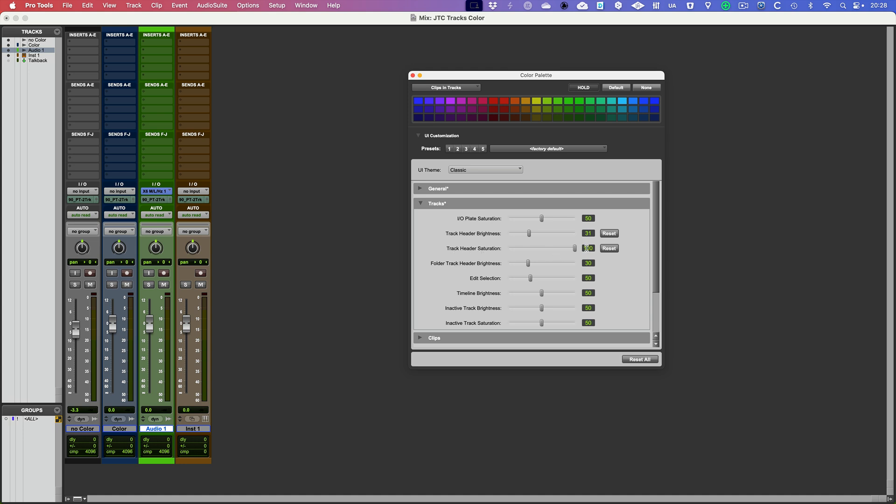
# Step: Try Track Header Saturation at 0 and raise it back to the maximum
pyautogui.moveTo(575, 249); pyautogui.dragTo(507, 249)
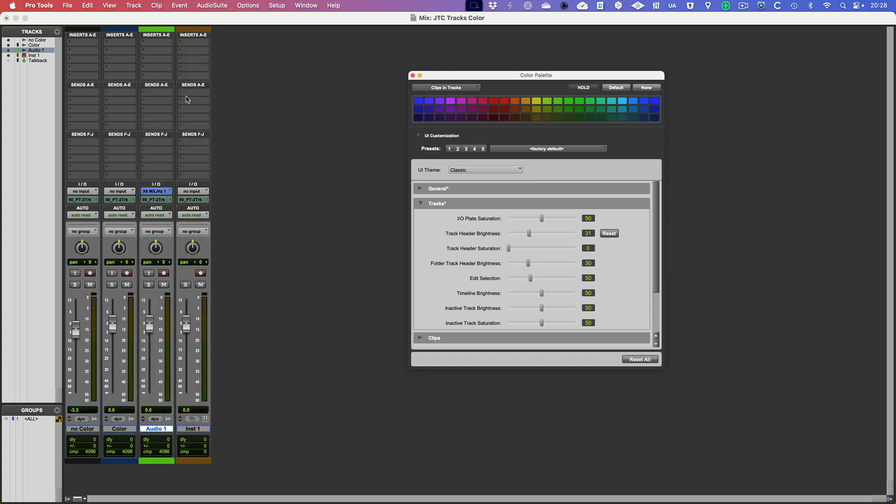
pyautogui.moveTo(509, 248); pyautogui.dragTo(583, 256)
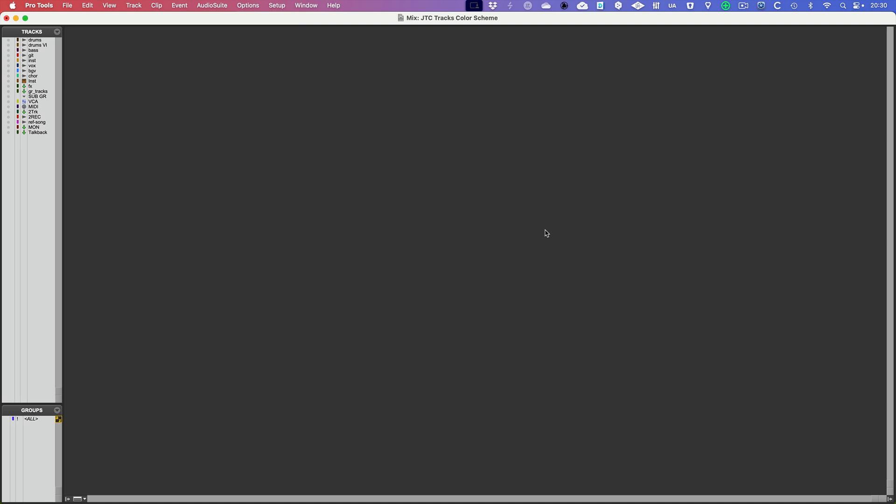
# Step: In the JTC Tracks Color Scheme session, show the drums, drums VI, bass, git and inst tracks in the mixer
pyautogui.click(8, 40)
pyautogui.click(9, 45)
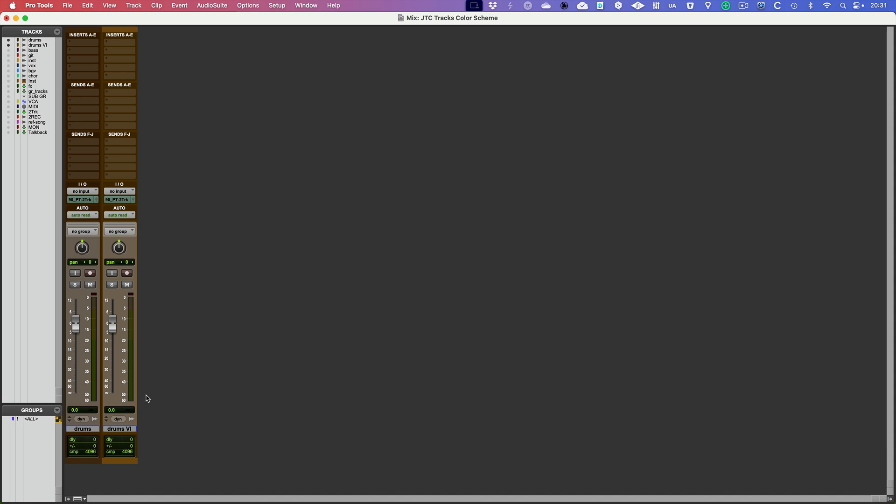
pyautogui.click(90, 430)
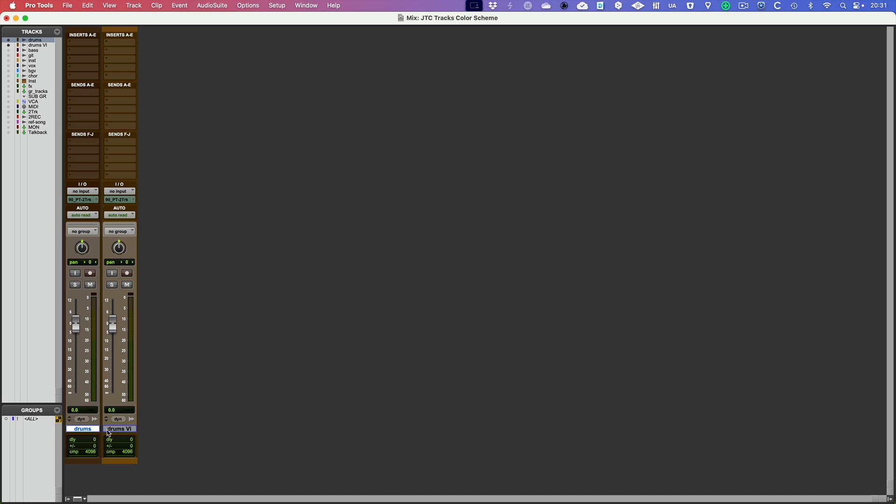
pyautogui.click(122, 429)
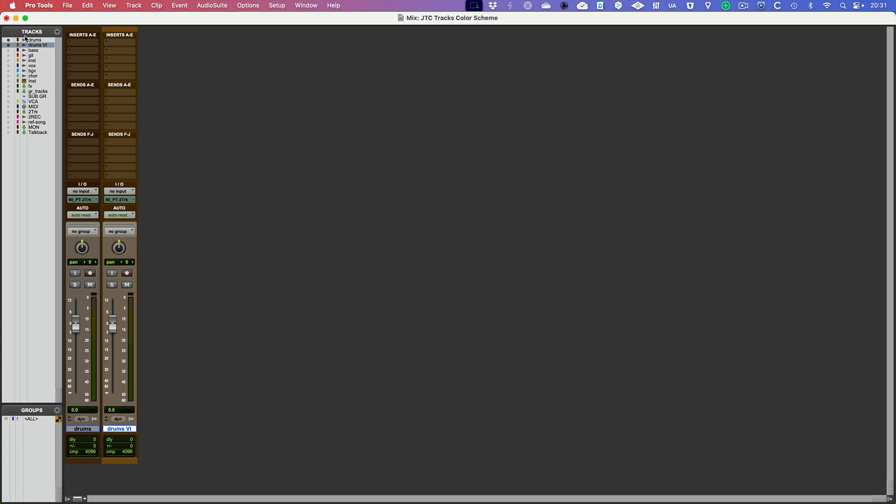
pyautogui.click(9, 50)
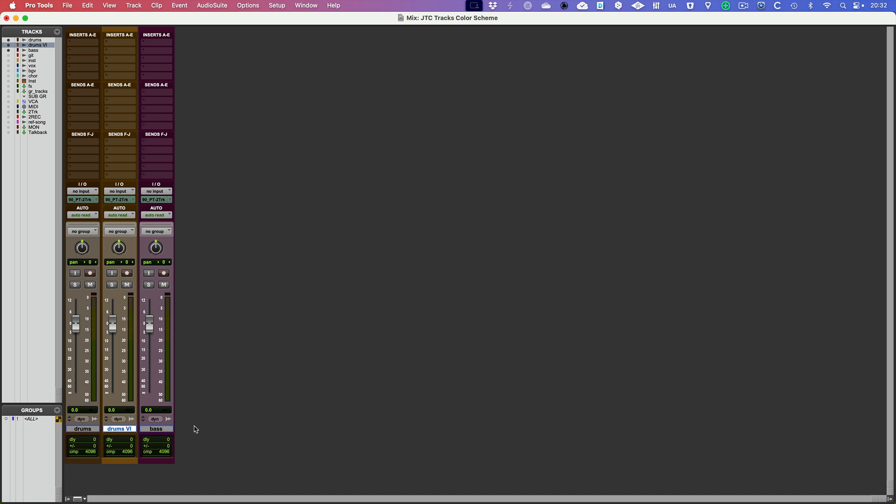
pyautogui.click(9, 56)
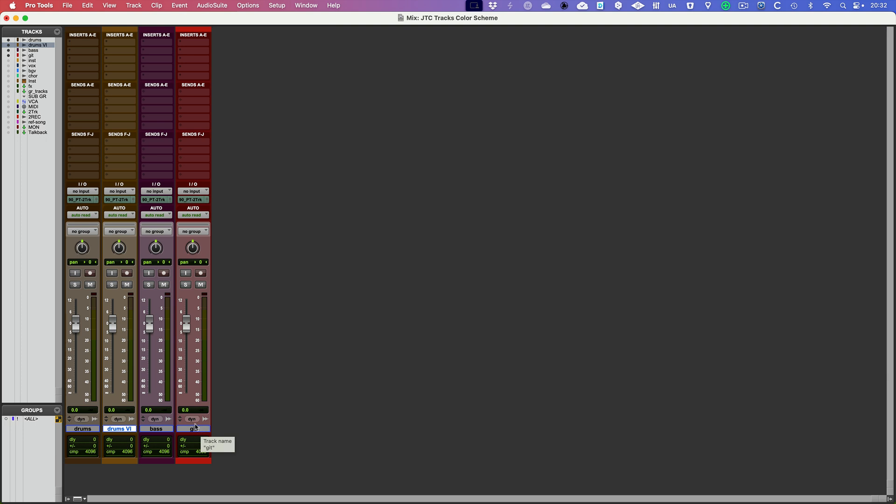
pyautogui.click(9, 61)
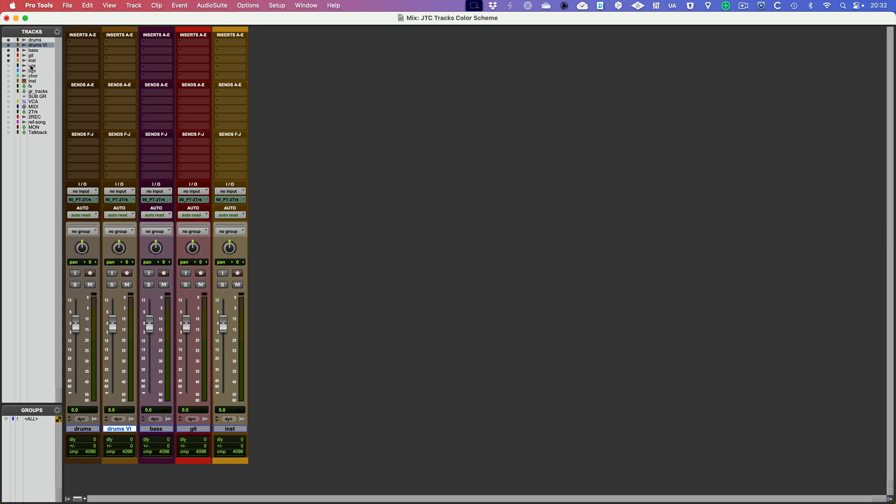
# Step: Move the Inst instrument track directly below the inst audio track and show it in the mixer
pyautogui.moveTo(30, 82); pyautogui.dragTo(34, 66)
pyautogui.click(9, 66)
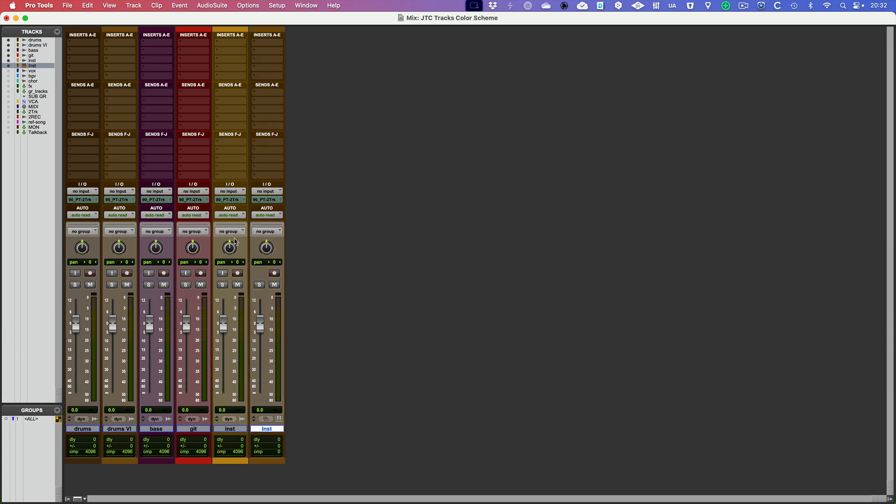
pyautogui.click(238, 430)
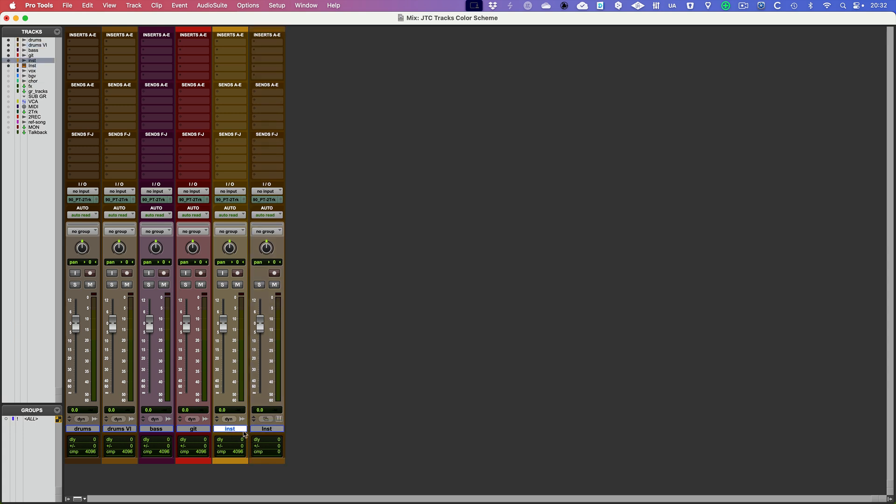
# Step: Rename the Inst instrument track as Inst VI
pyautogui.click(274, 430)
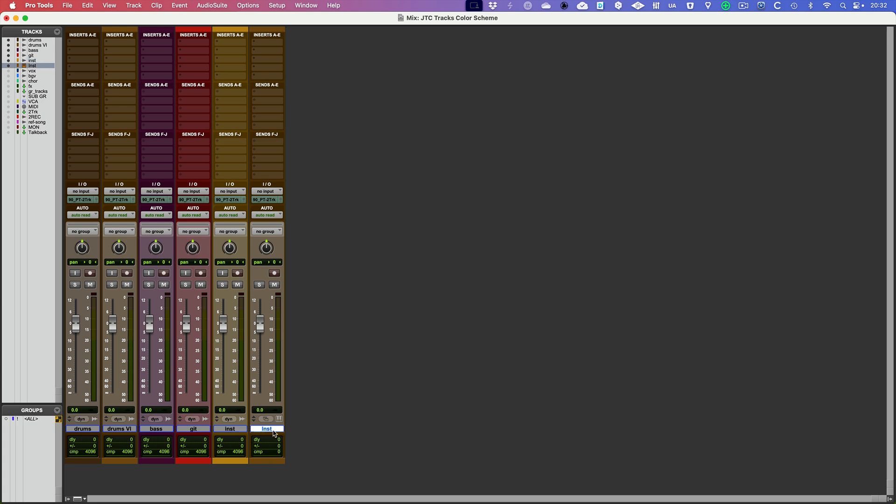
pyautogui.doubleClick(273, 430)
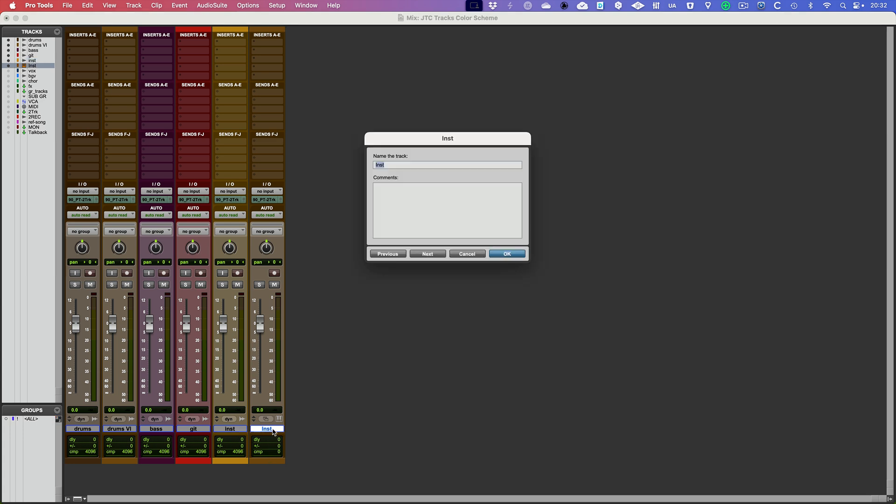
pyautogui.write('Inst VI')
pyautogui.press('Return')
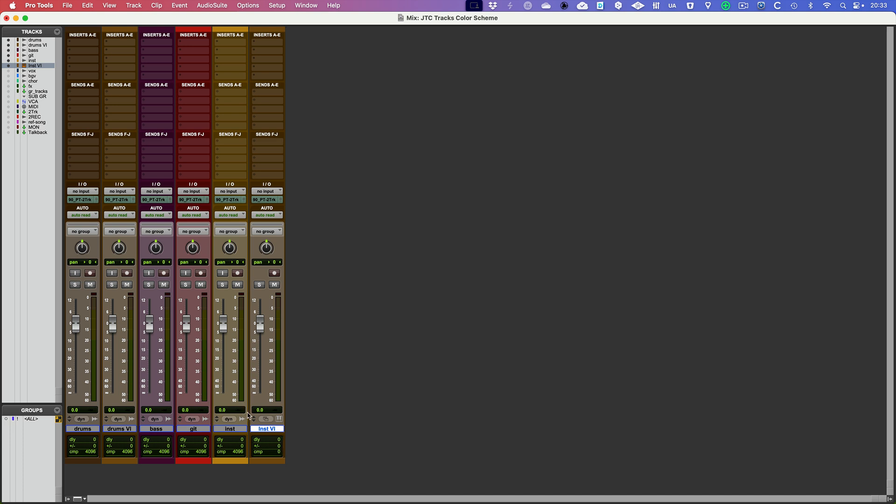
# Step: Show the vox, bgv, chor, fx and gr_tracks tracks in the mixer
pyautogui.click(9, 71)
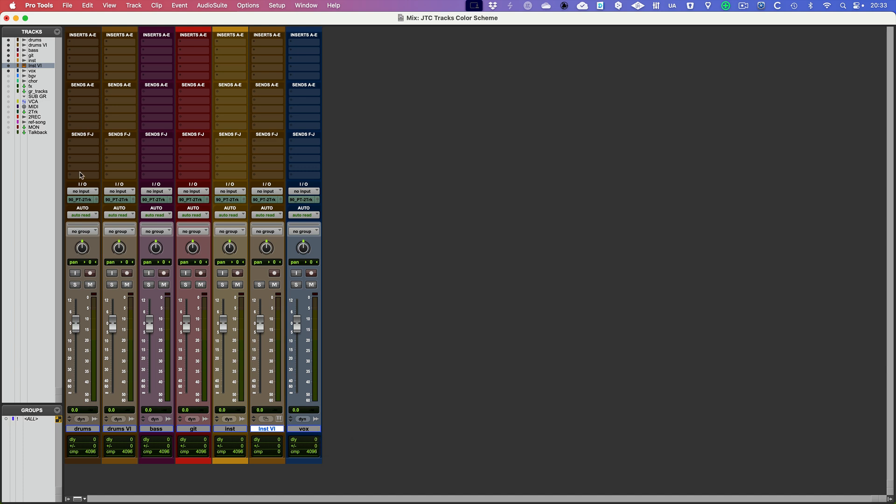
pyautogui.click(9, 76)
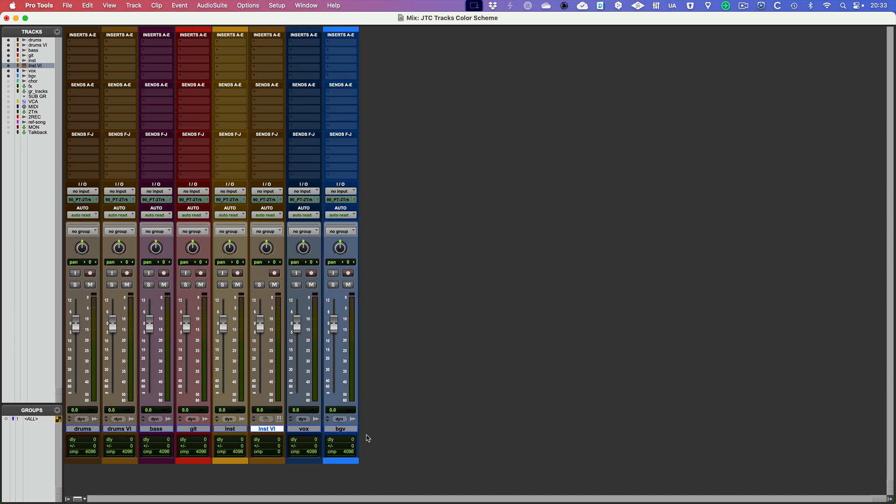
pyautogui.click(8, 81)
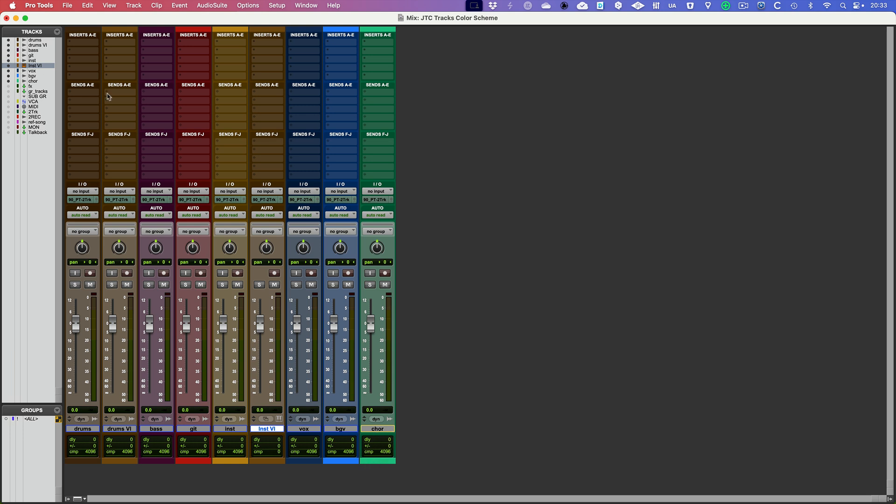
pyautogui.click(8, 86)
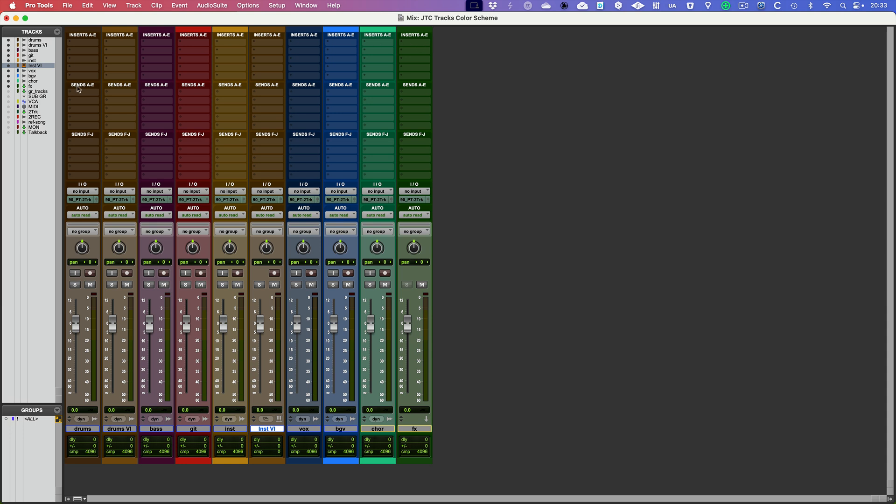
pyautogui.click(8, 91)
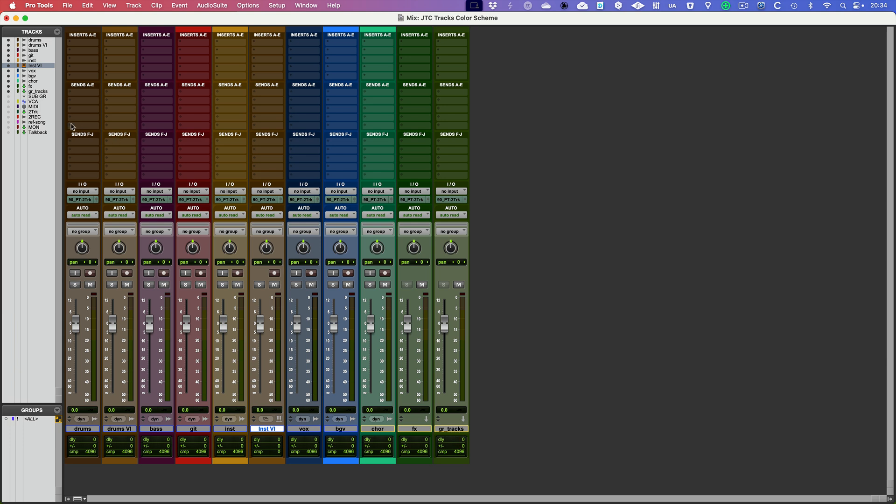
# Step: Show the SUB GR folder track and place it first in the mixer with the drums track nested inside
pyautogui.click(9, 97)
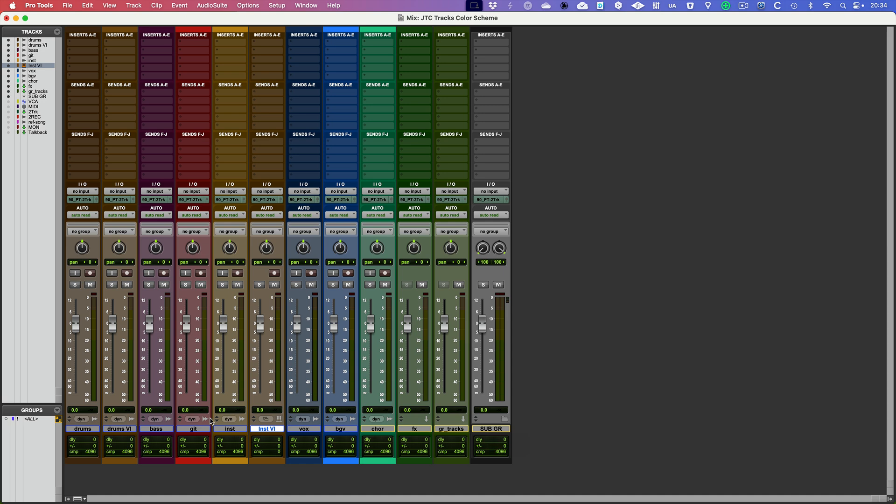
pyautogui.moveTo(78, 426)
pyautogui.mouseDown()
pyautogui.moveTo(504, 434)
pyautogui.moveTo(75, 432)
pyautogui.mouseUp()
# Step: Color the SUB GR folder track the same dark brown as the drums track, and collapse the folder
pyautogui.doubleClick(78, 467)
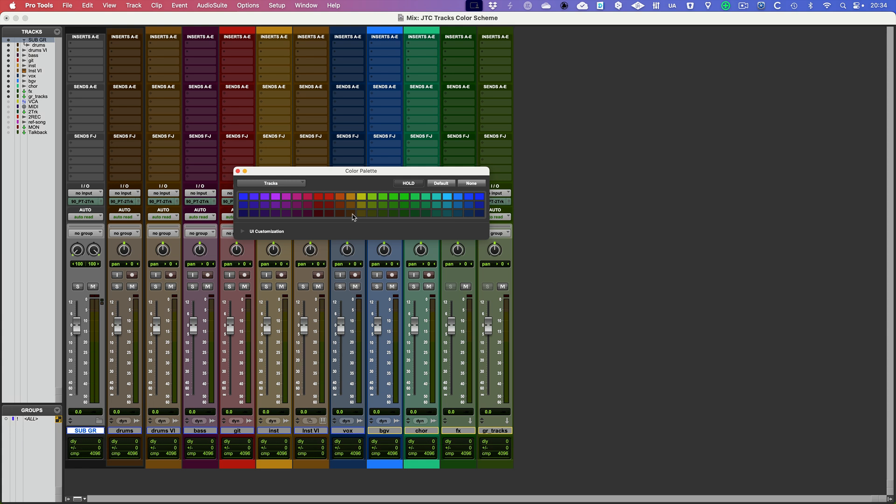
pyautogui.keyDown('shift'); pyautogui.click(124, 431); pyautogui.keyUp('shift')
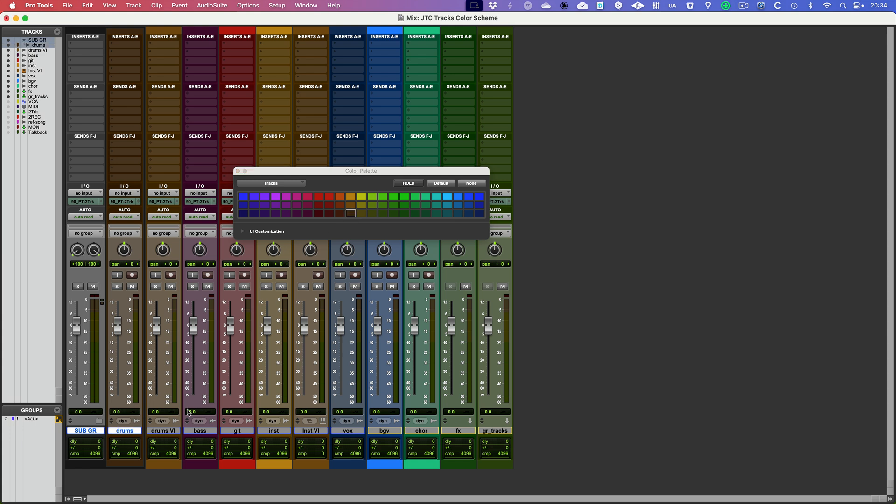
pyautogui.click(259, 171)
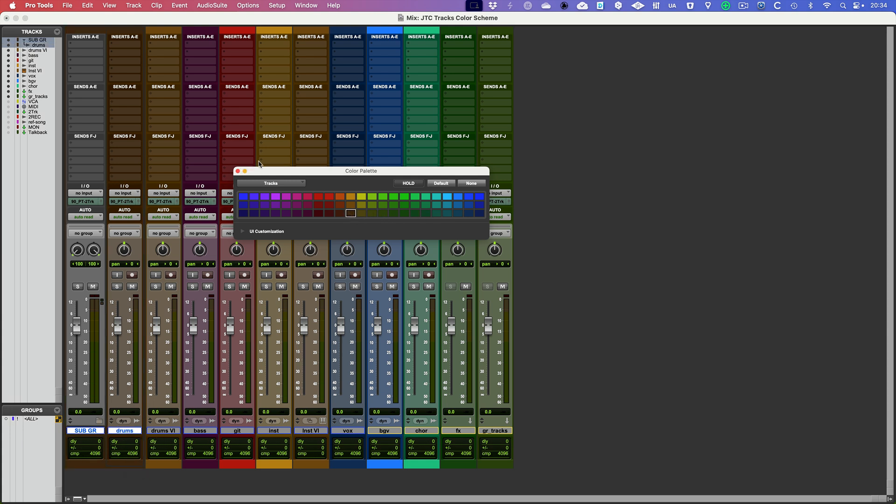
pyautogui.moveTo(259, 171); pyautogui.dragTo(533, 176)
pyautogui.click(501, 177)
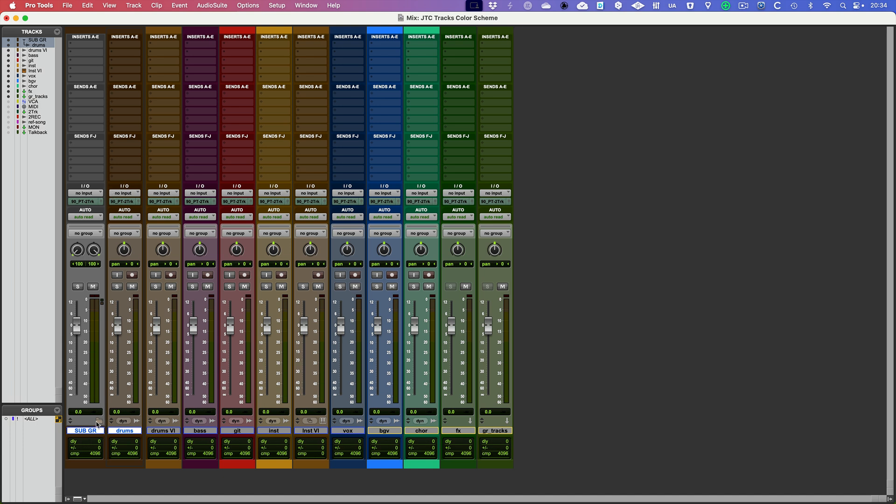
pyautogui.click(100, 422)
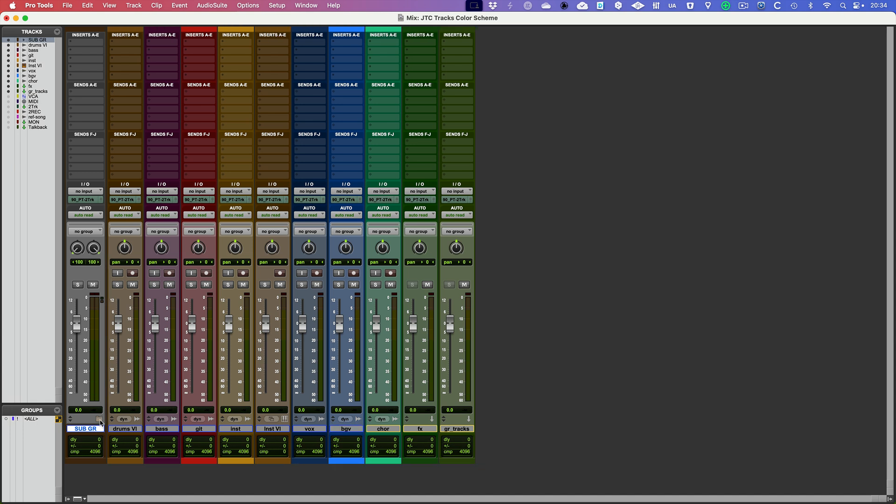
# Step: Expand the SUB GR folder track and show the VCA and MIDI tracks in the mixer
pyautogui.click(100, 422)
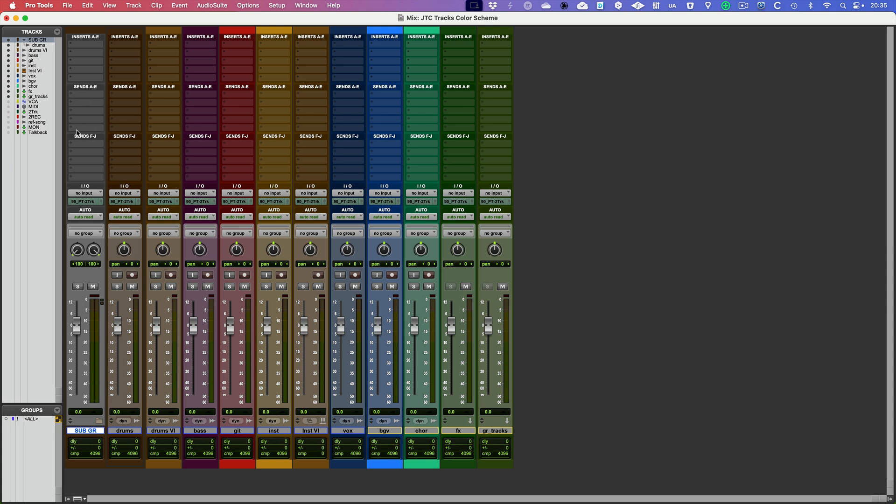
pyautogui.click(11, 102)
pyautogui.click(9, 103)
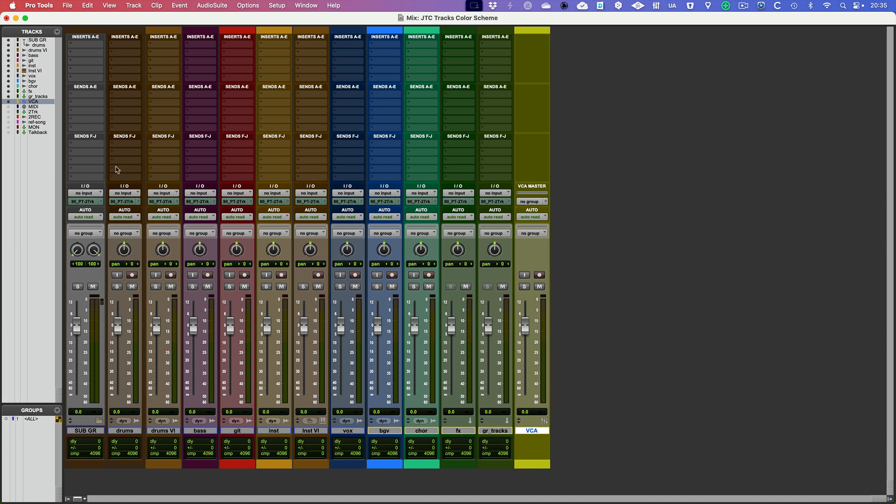
pyautogui.click(9, 107)
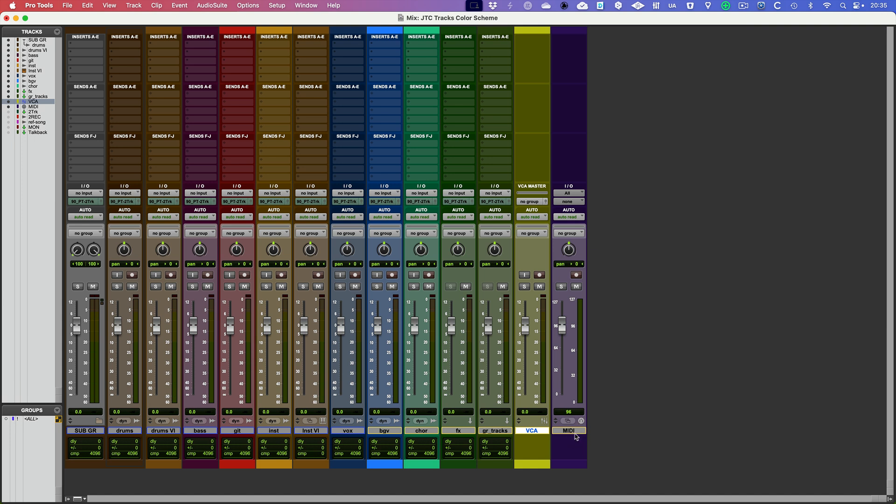
# Step: Create one new MIDI track in ticks directly after the existing MIDI track
pyautogui.click(575, 432)
pyautogui.press('super+shift+n')
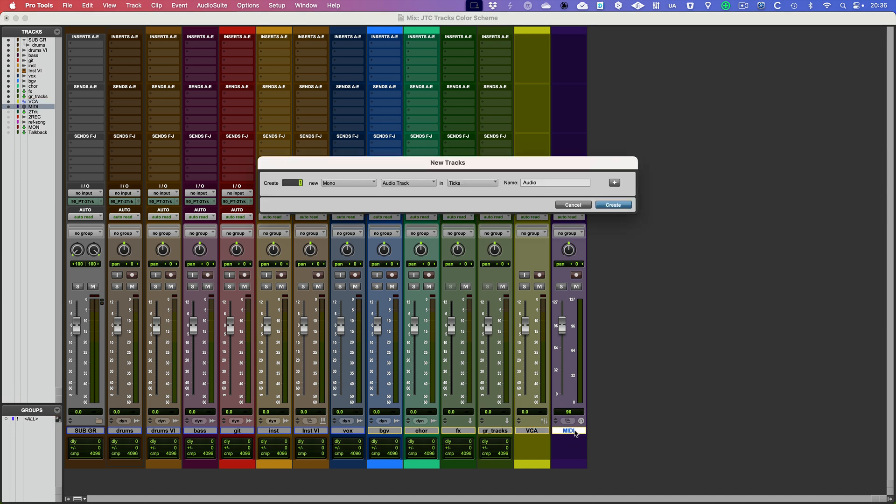
pyautogui.click(404, 184)
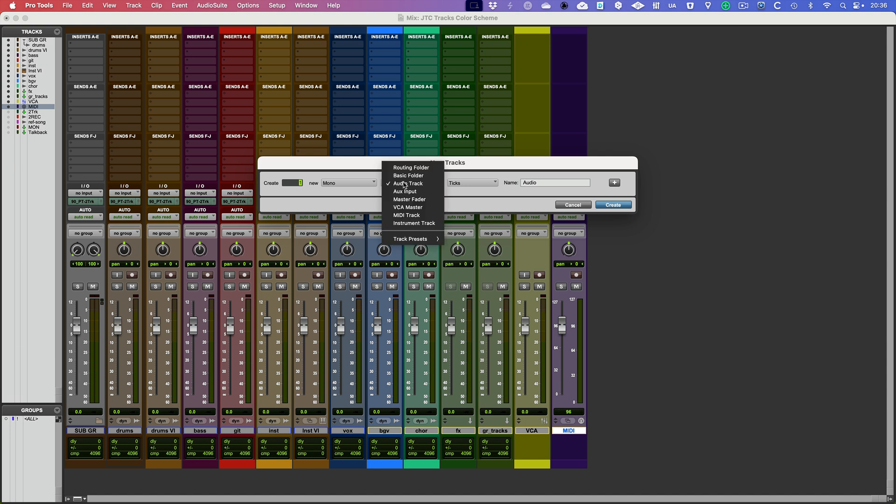
pyautogui.click(407, 215)
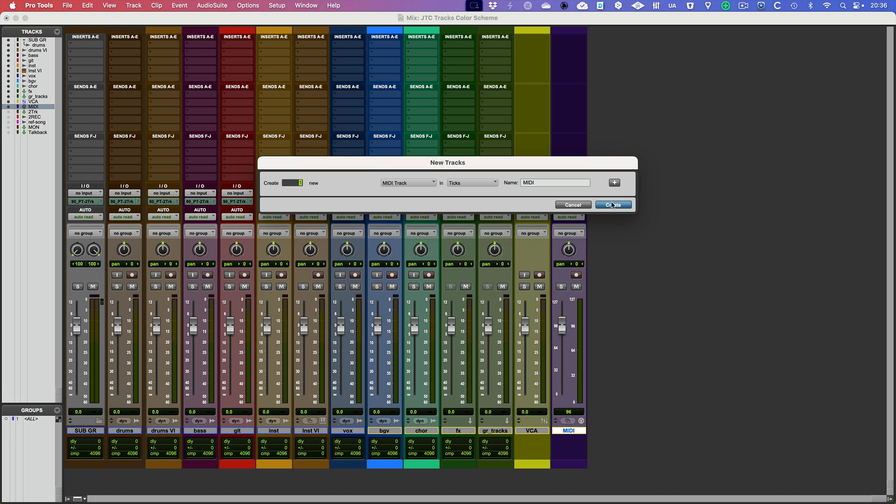
pyautogui.click(613, 206)
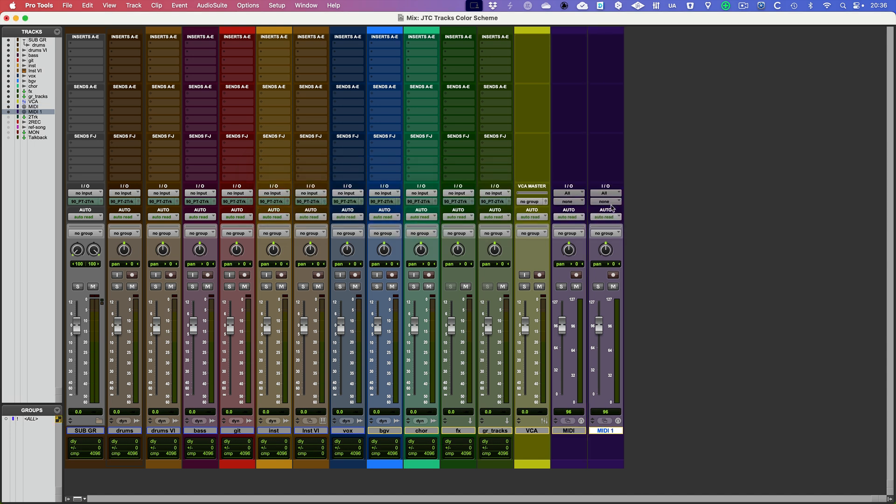
# Step: Delete the newly created MIDI track and select the original MIDI track
pyautogui.rightClick(615, 431)
pyautogui.click(657, 496)
pyautogui.rightClick(613, 430)
pyautogui.click(647, 413)
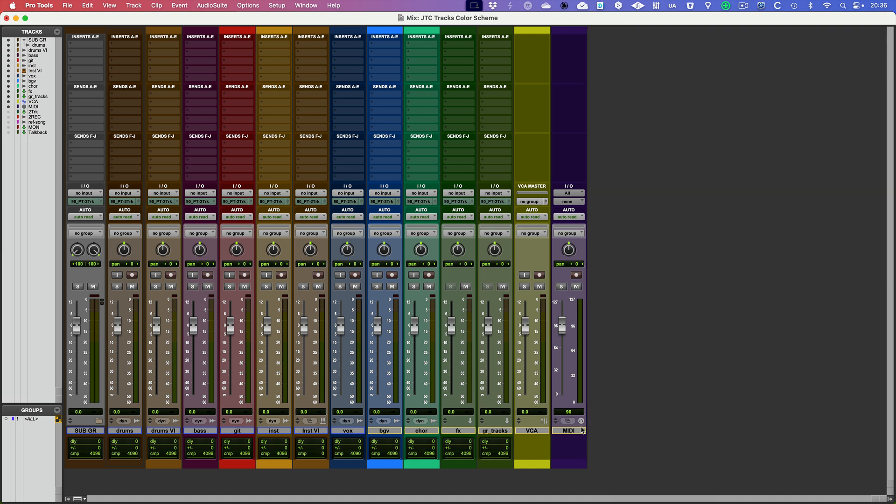
pyautogui.click(580, 432)
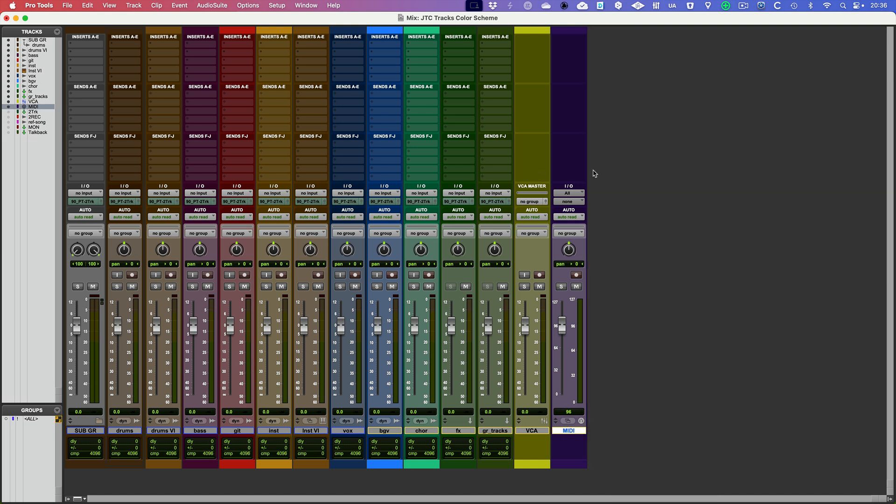
# Step: Show the 2Trk, 2REC, ref-song and MON tracks in the mixer
pyautogui.click(8, 112)
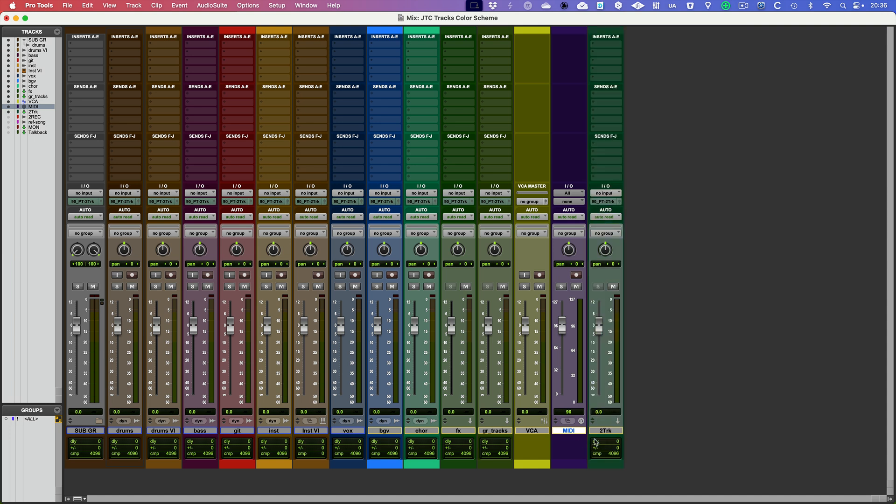
pyautogui.click(608, 431)
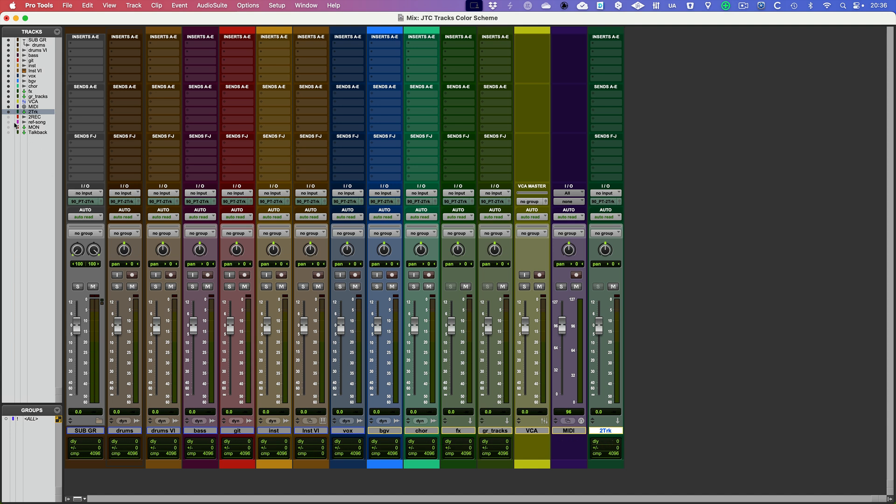
pyautogui.click(8, 117)
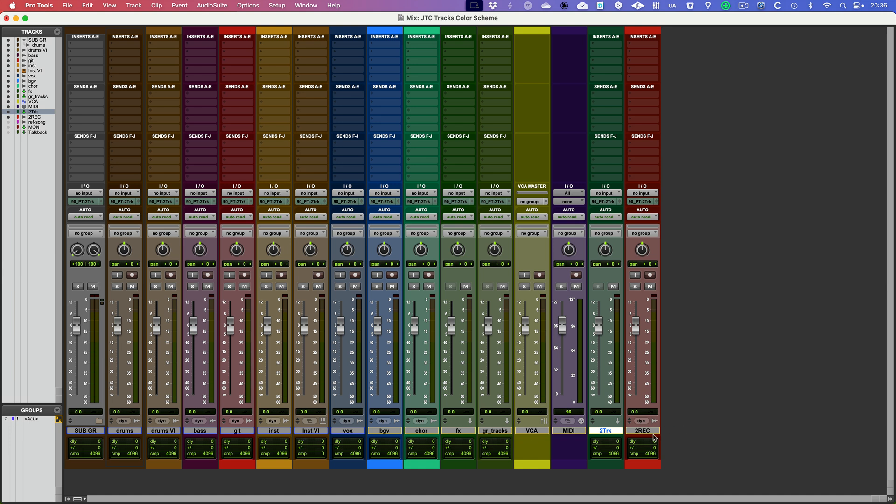
pyautogui.click(8, 122)
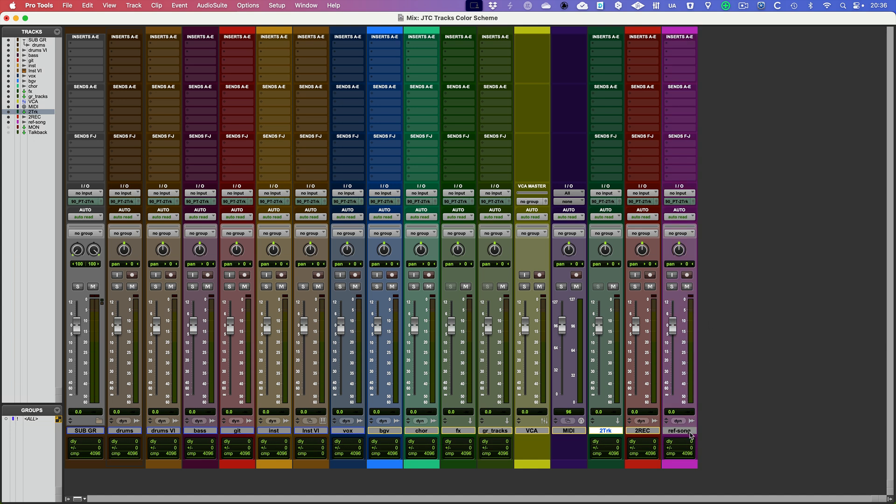
pyautogui.click(690, 432)
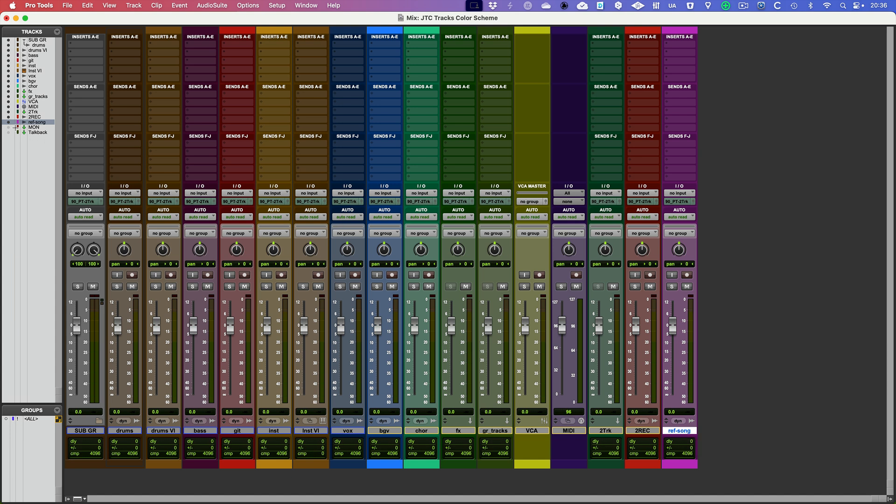
pyautogui.click(9, 128)
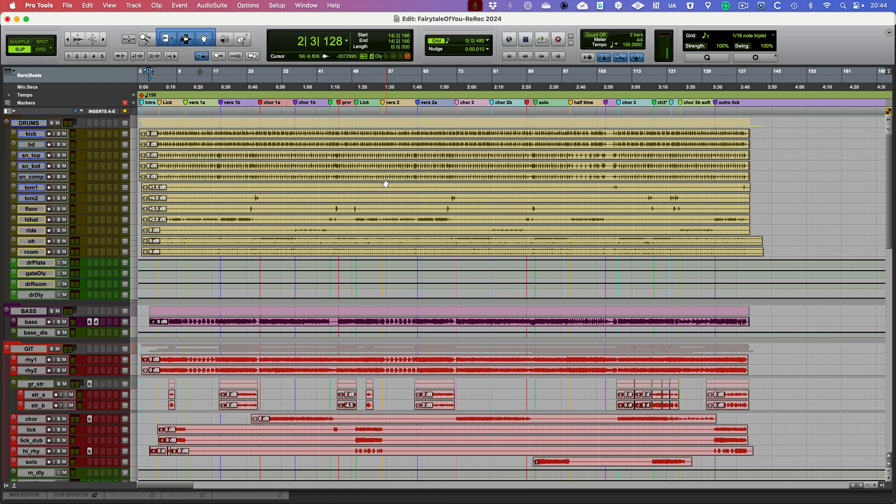
# Step: Examine the track and clip colors from the drums to the VCA tracks in the FairytaleOfYou-ReRec 2024 session's Edit window
pyautogui.scroll(-10, 231, 160)
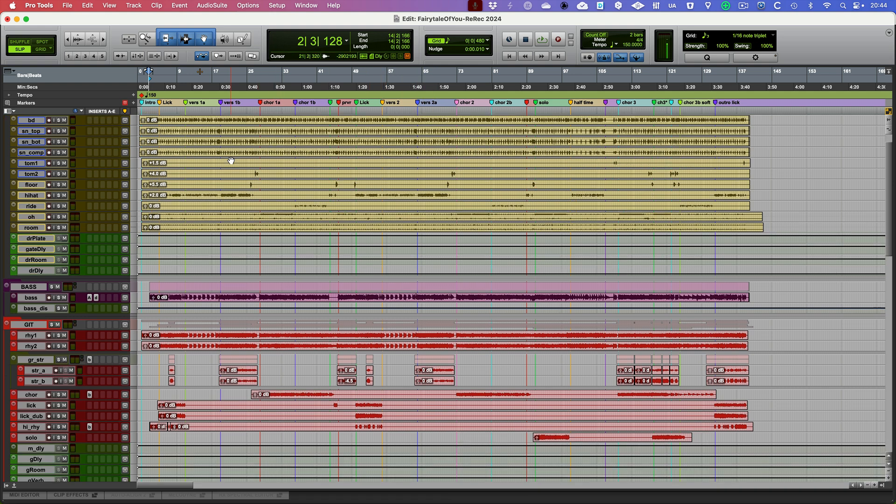
pyautogui.scroll(-10, 231, 158)
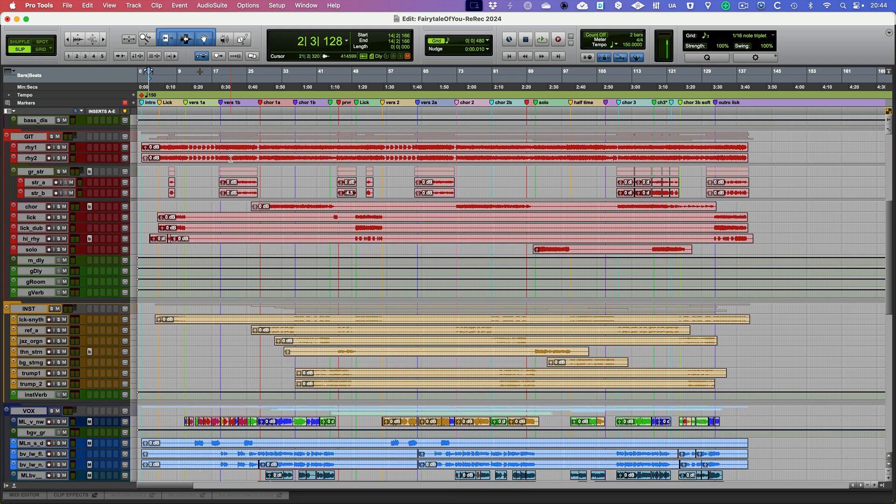
pyautogui.scroll(-8, 231, 159)
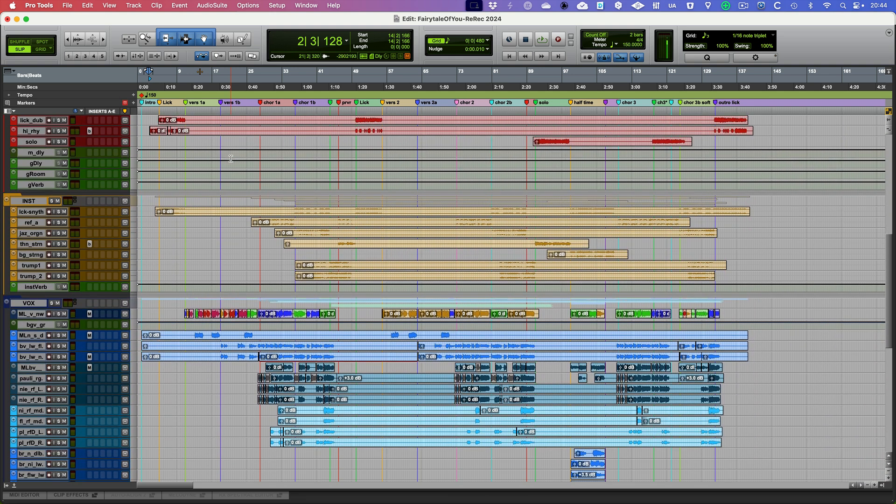
pyautogui.scroll(-8, 231, 160)
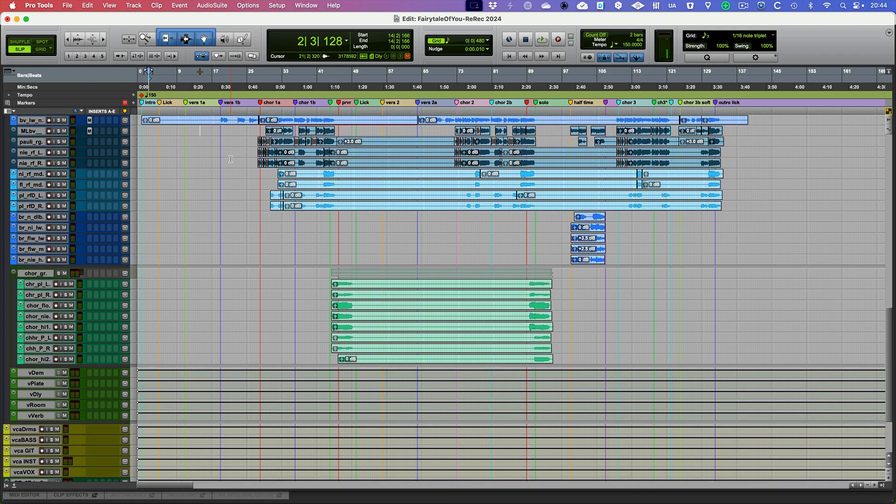
pyautogui.scroll(-2, 231, 159)
pyautogui.scroll(20, 231, 160)
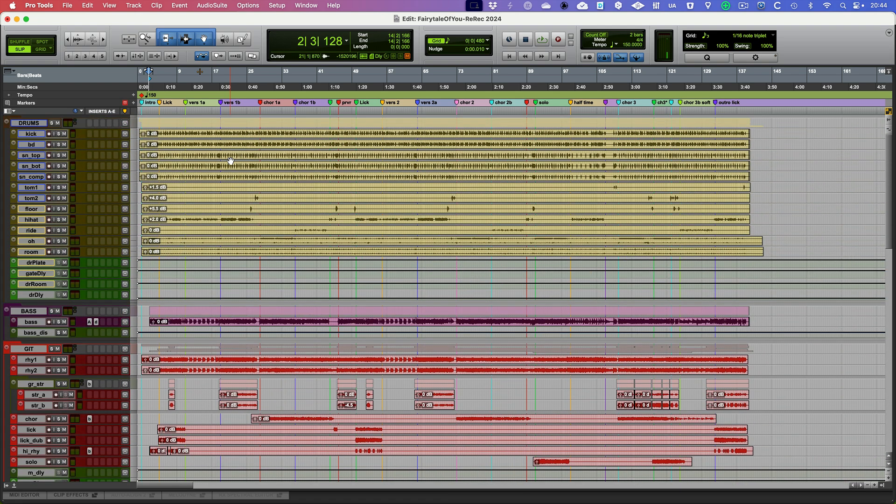
# Step: Switch to the Mix window and examine the channel strip colors of the drums, bass, guitar and instrument groups
pyautogui.press('super+equal')
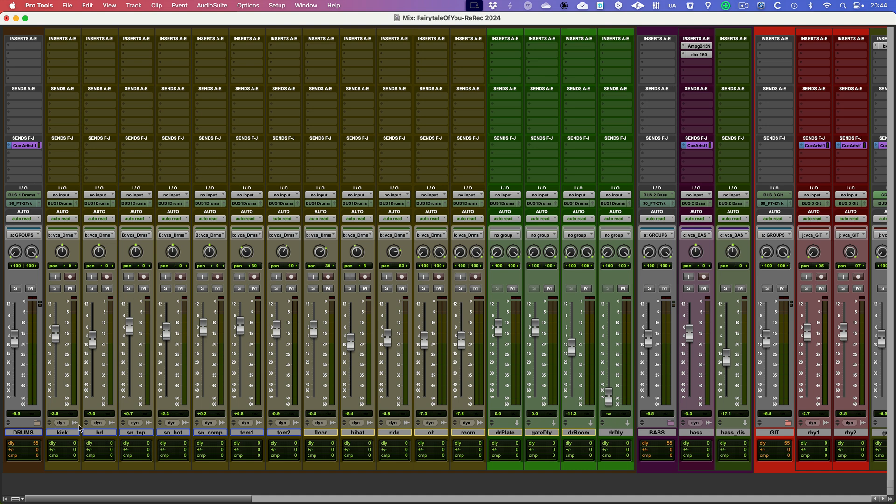
pyautogui.hscroll(1, 98, 434)
pyautogui.hscroll(5, 98, 434)
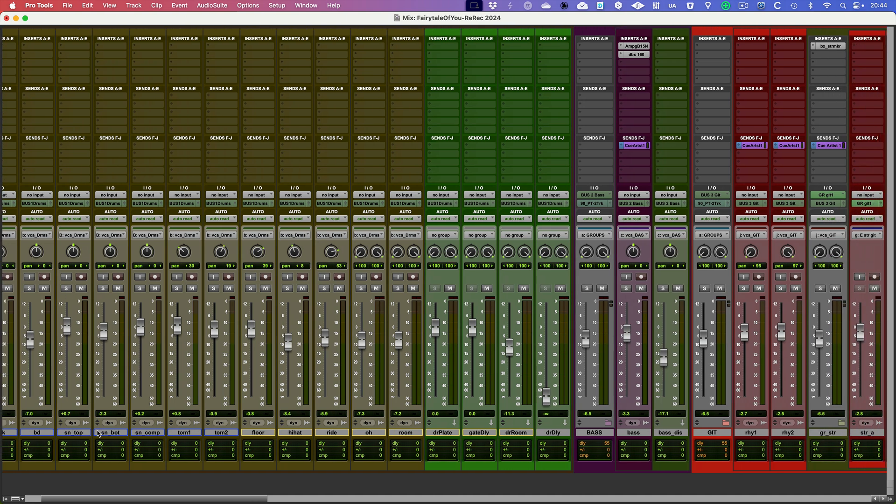
pyautogui.hscroll(3, 98, 434)
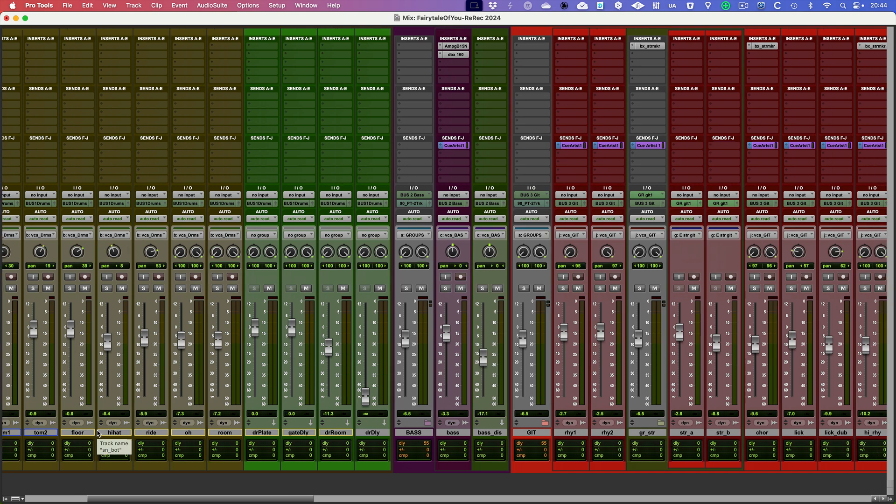
pyautogui.hscroll(3, 98, 433)
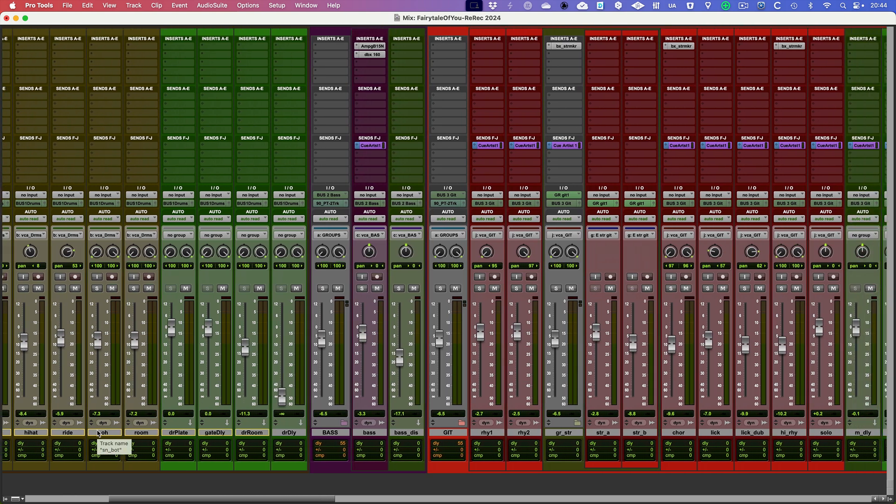
pyautogui.hscroll(4, 99, 433)
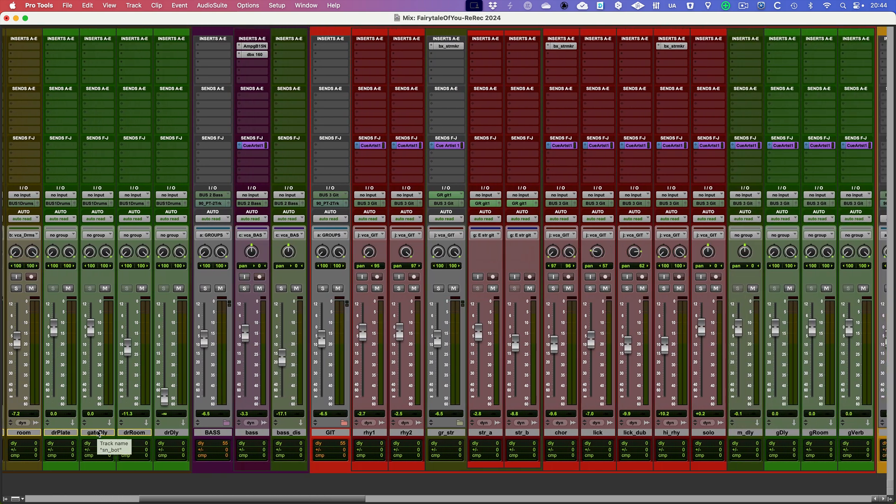
pyautogui.hscroll(2, 98, 433)
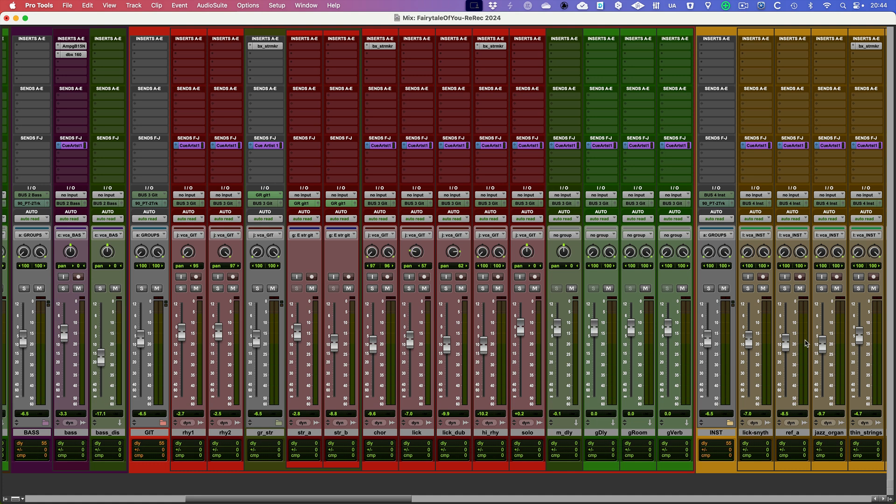
pyautogui.hscroll(-2, 805, 344)
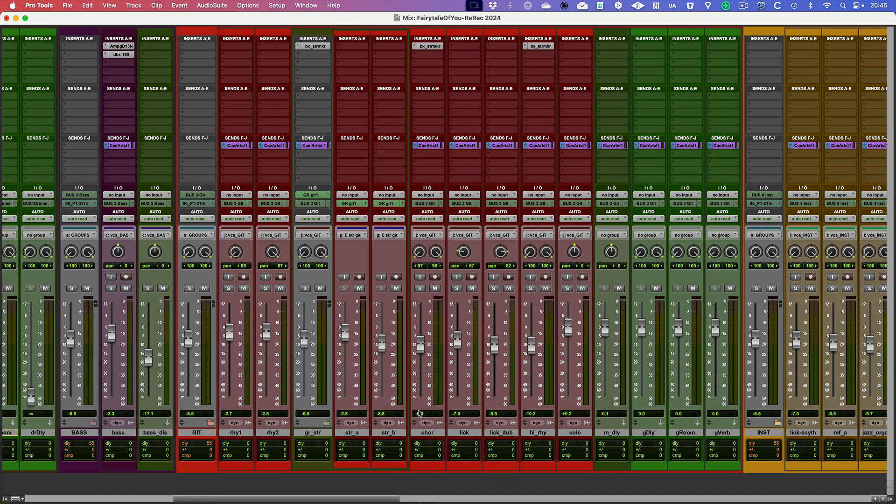
pyautogui.hscroll(-10, 385, 414)
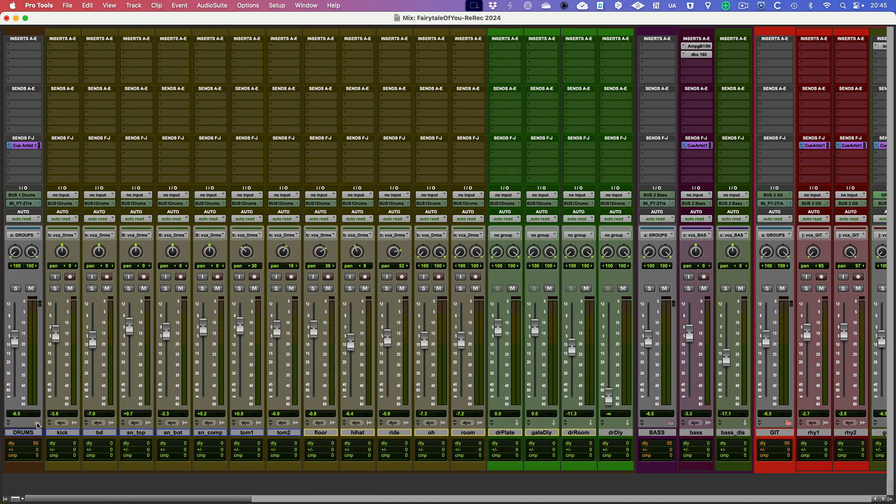
# Step: Collapse the DRUMS, BASS, GIT, INST and VOX folder tracks in the mixer
pyautogui.click(37, 423)
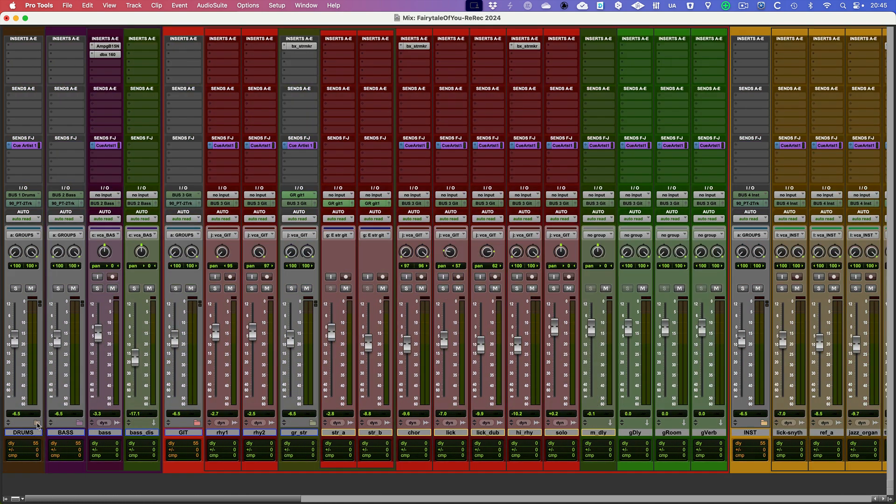
pyautogui.click(80, 424)
pyautogui.click(121, 423)
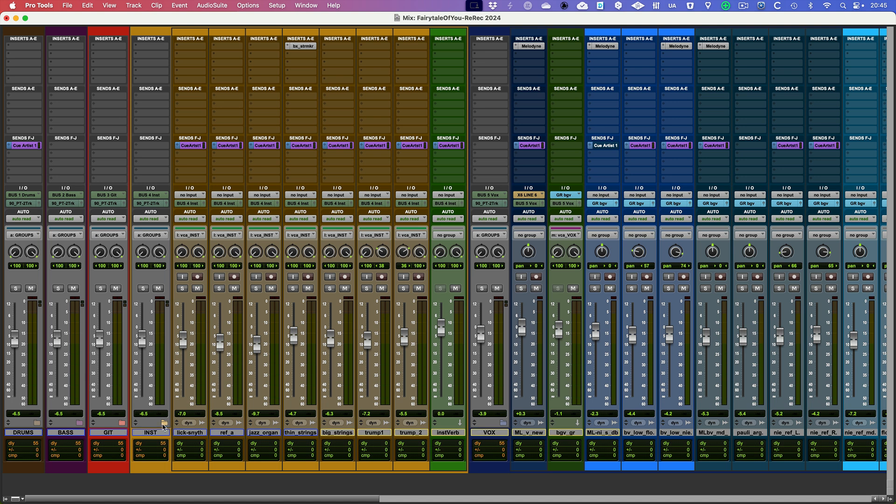
pyautogui.click(165, 423)
pyautogui.click(208, 423)
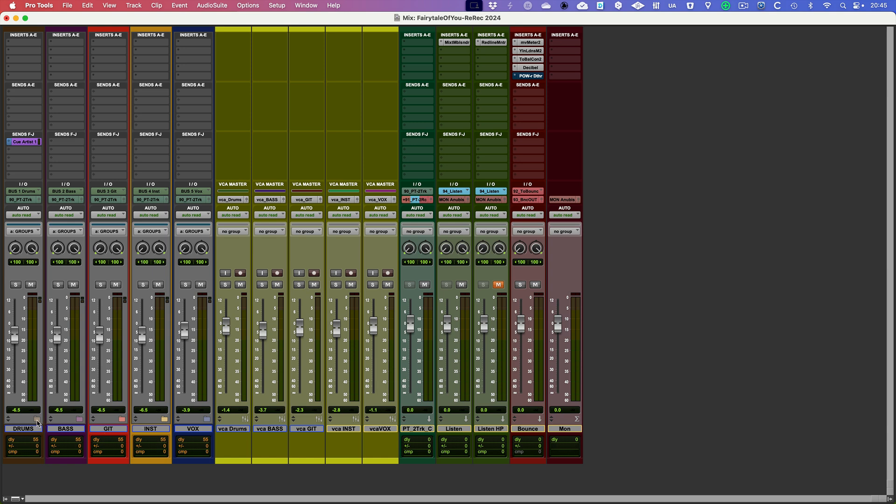
# Step: Expand the VOX folder track, then enlarge the height of the ML_v_new vocal track in the Edit window and select it
pyautogui.click(208, 420)
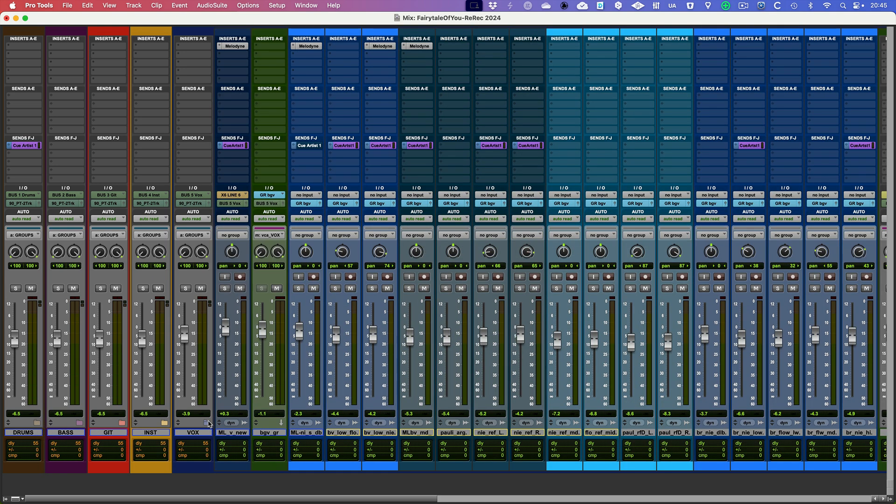
pyautogui.press('super+equal')
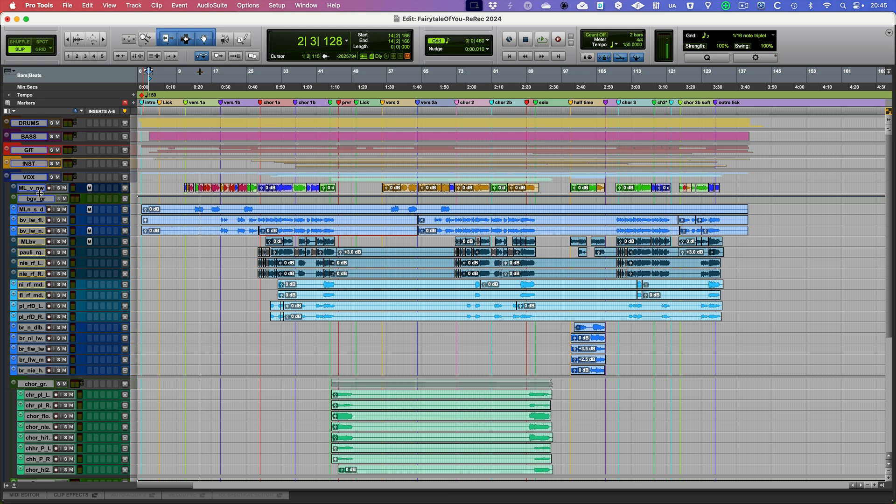
pyautogui.moveTo(38, 194); pyautogui.dragTo(39, 232)
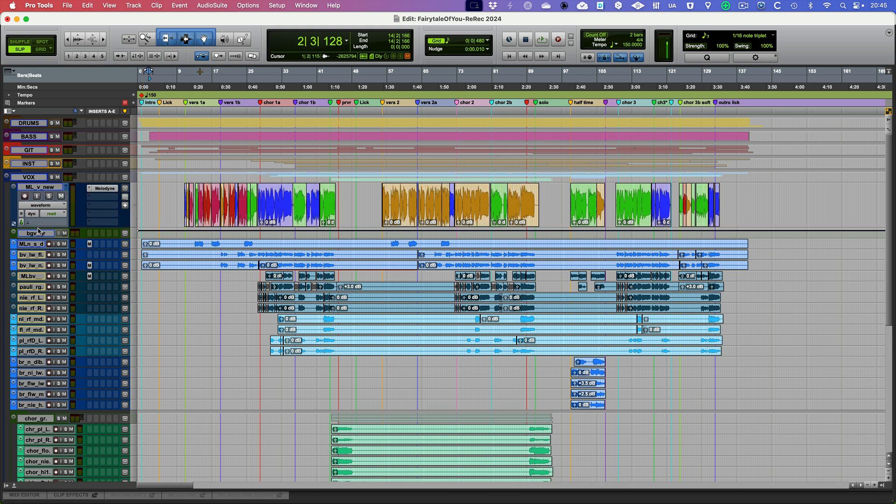
pyautogui.click(52, 187)
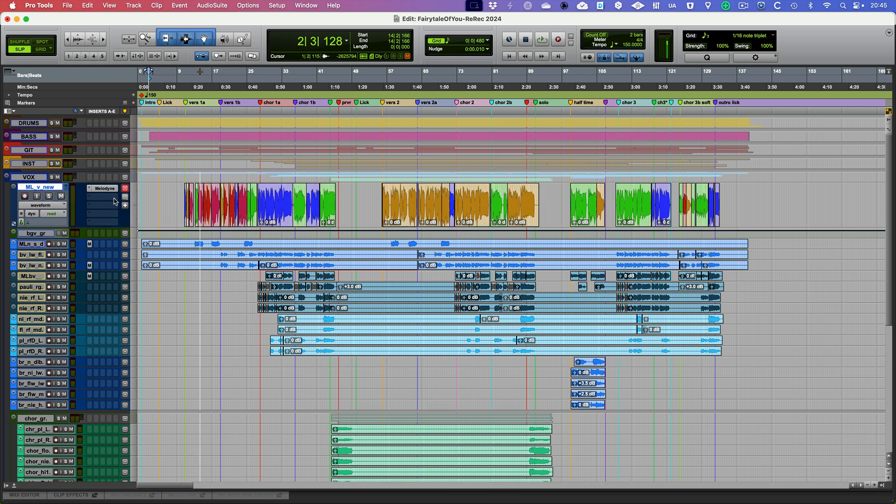
# Step: Switch the ML_v_new vocal track's view from waveform to playlists to show its alternate takes
pyautogui.press('super+bracketright')
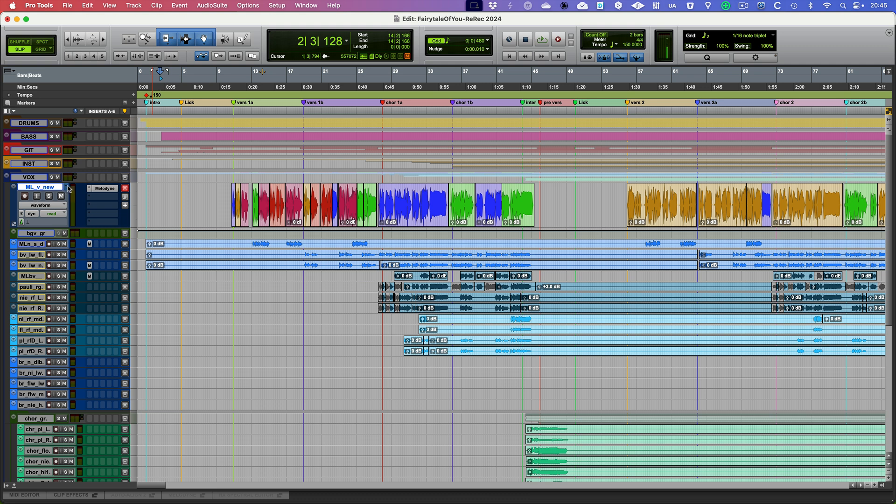
pyautogui.click(61, 206)
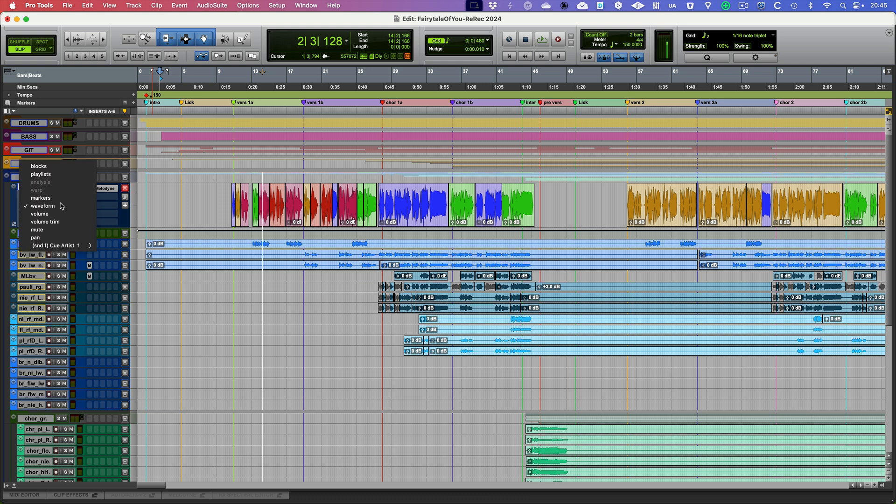
pyautogui.click(40, 174)
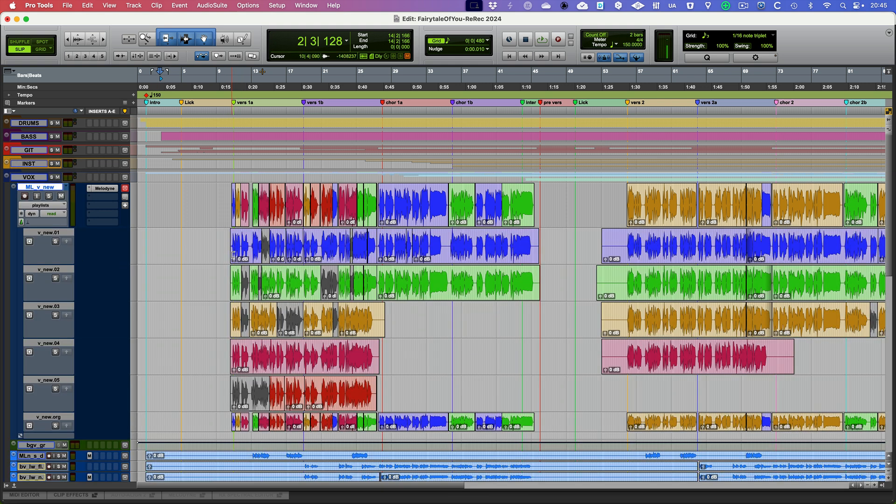
# Step: Examine how the clip colors of the ML_v_new comp match its playlists v_new.01 to v_new.05 from vers 1a to the outro
pyautogui.hscroll(3, 228, 245)
pyautogui.hscroll(5, 229, 244)
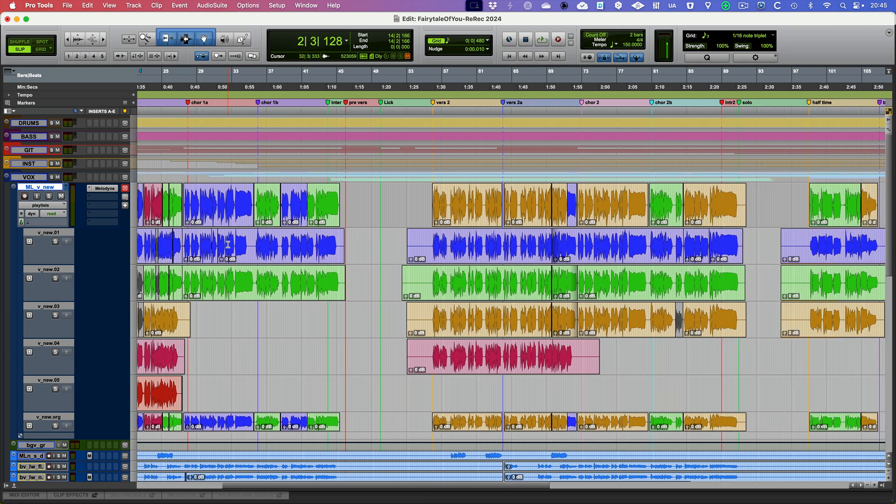
pyautogui.hscroll(8, 229, 244)
pyautogui.hscroll(-16, 229, 244)
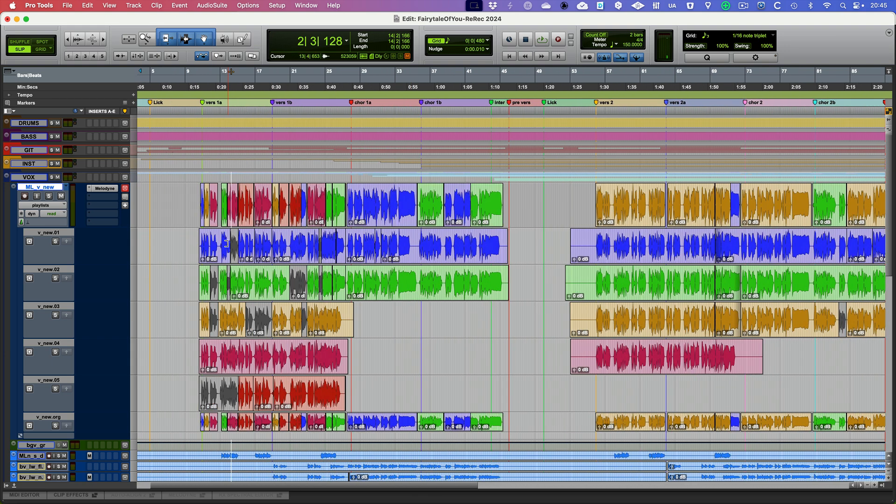
pyautogui.press('t')
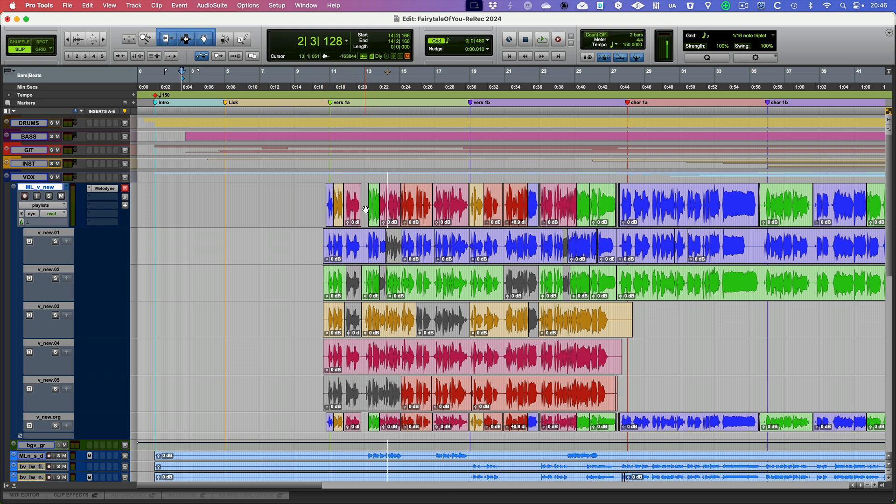
pyautogui.hscroll(2, 366, 210)
pyautogui.hscroll(3, 365, 210)
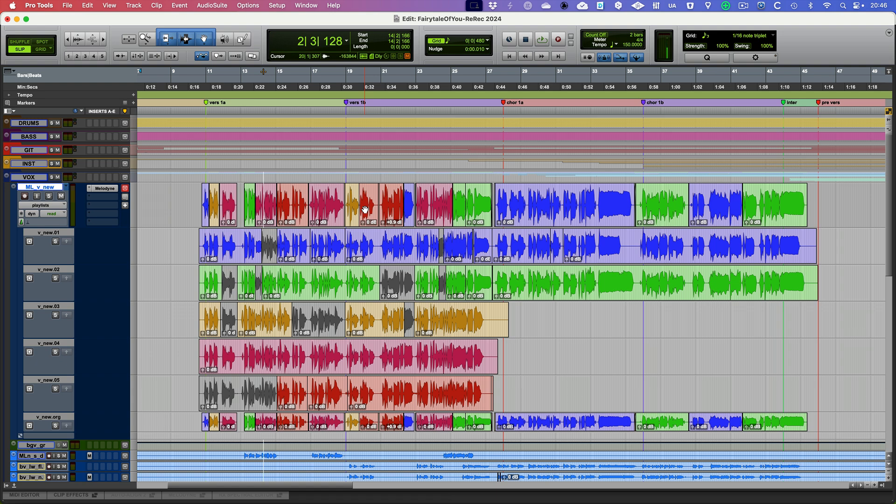
pyautogui.hscroll(10, 365, 209)
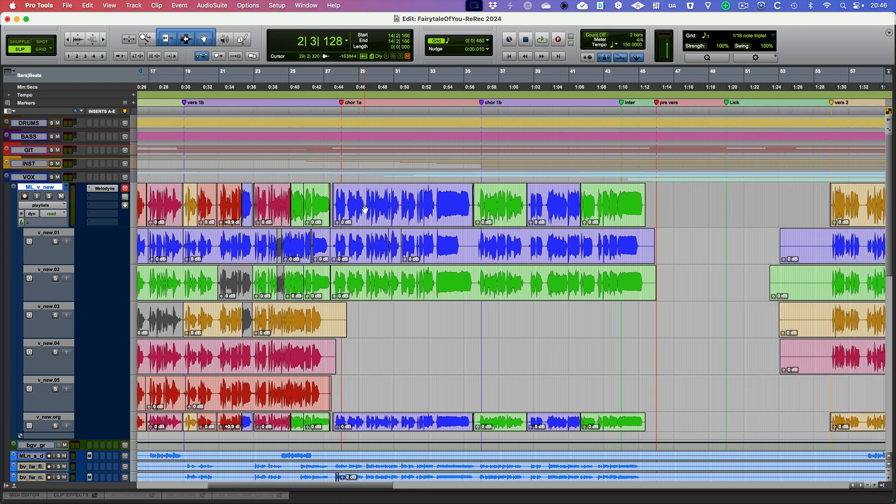
pyautogui.hscroll(20, 366, 210)
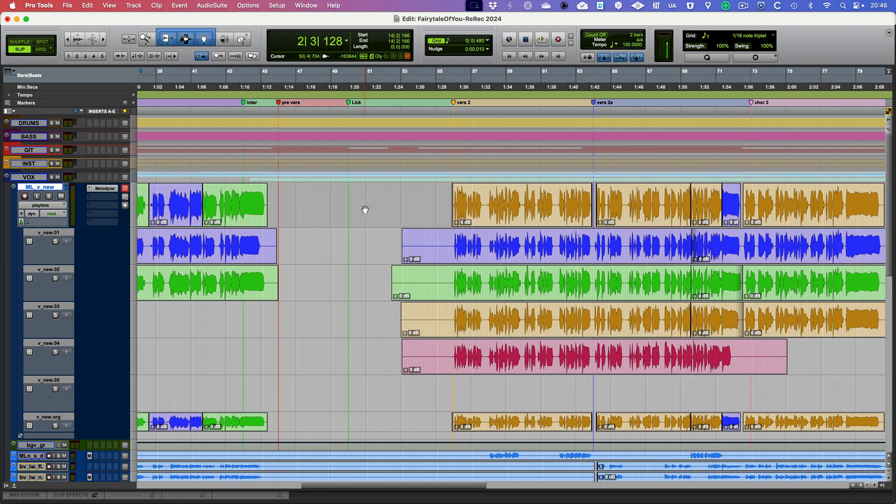
pyautogui.hscroll(12, 366, 209)
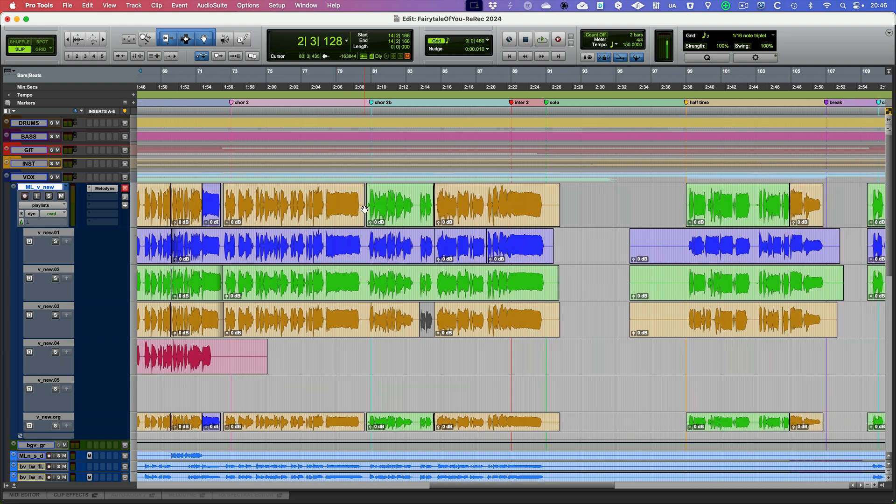
pyautogui.press('super+bracketleft')
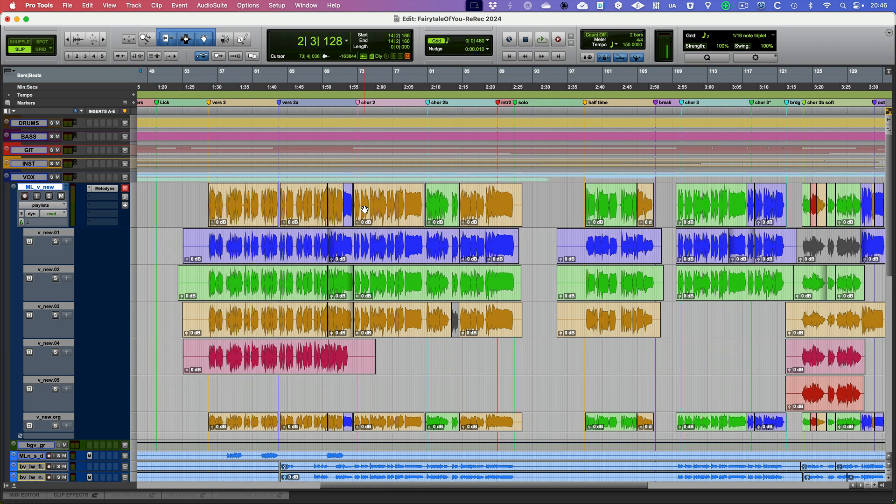
pyautogui.press('super+bracketleft')
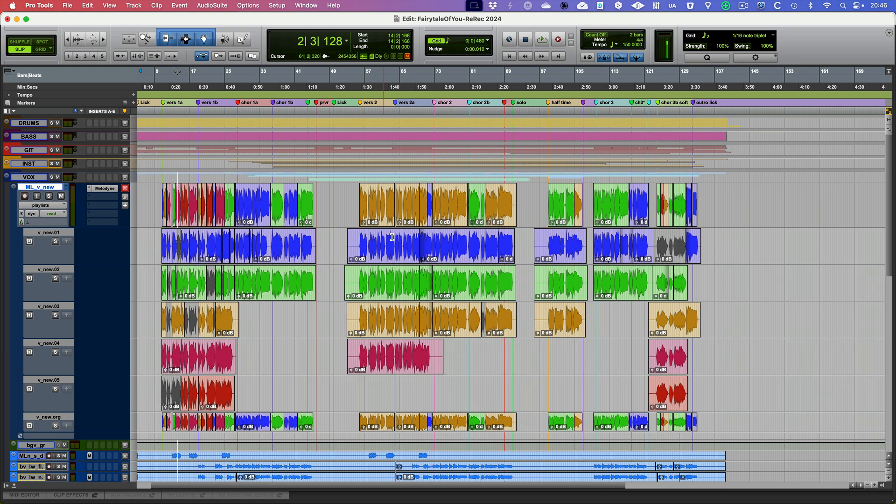